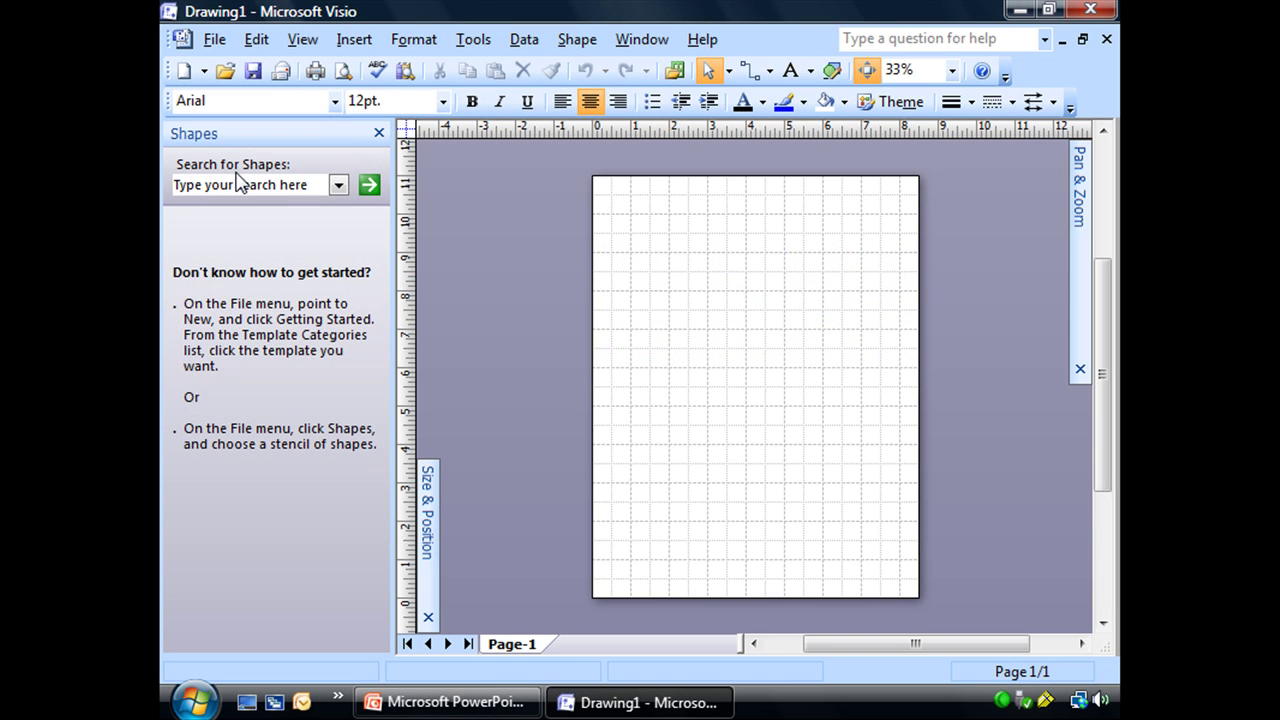
# Step: Close the blank Drawing1 document, leaving Visio with no drawing open
pyautogui.click(1106, 40)
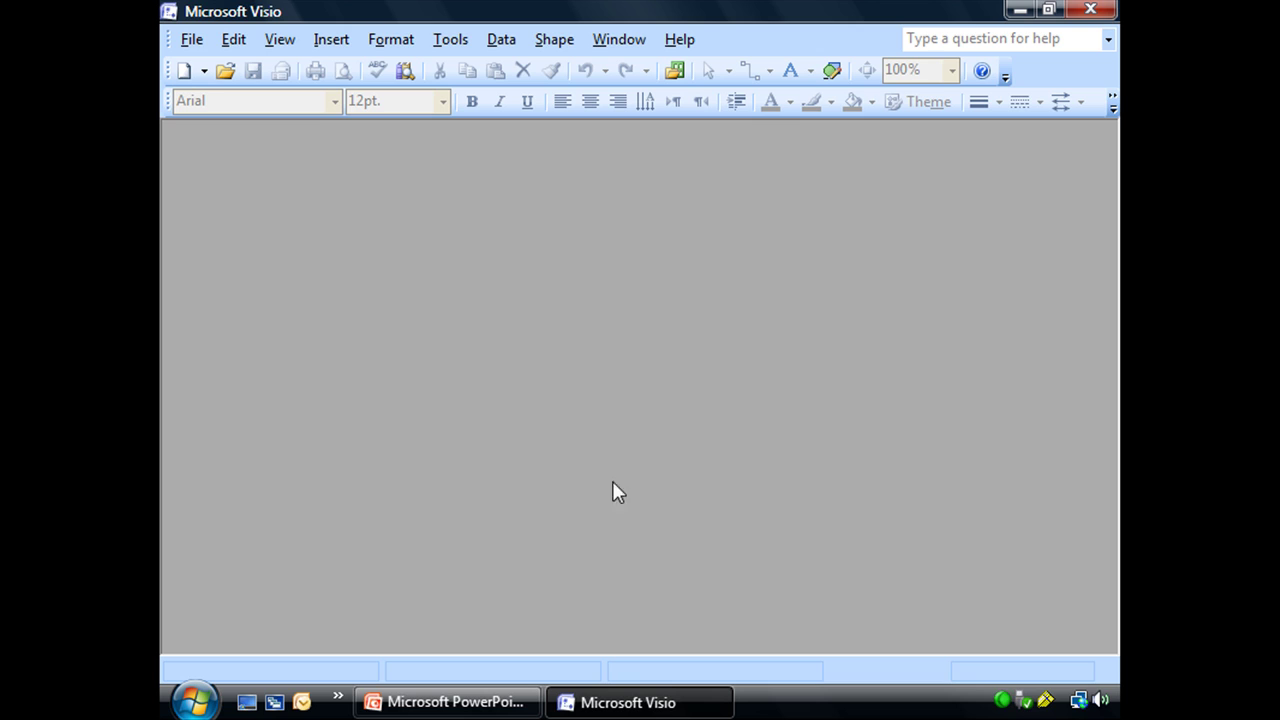
# Step: Look over the File > New options, then create a new blank drawing, Drawing2
pyautogui.click(190, 40)
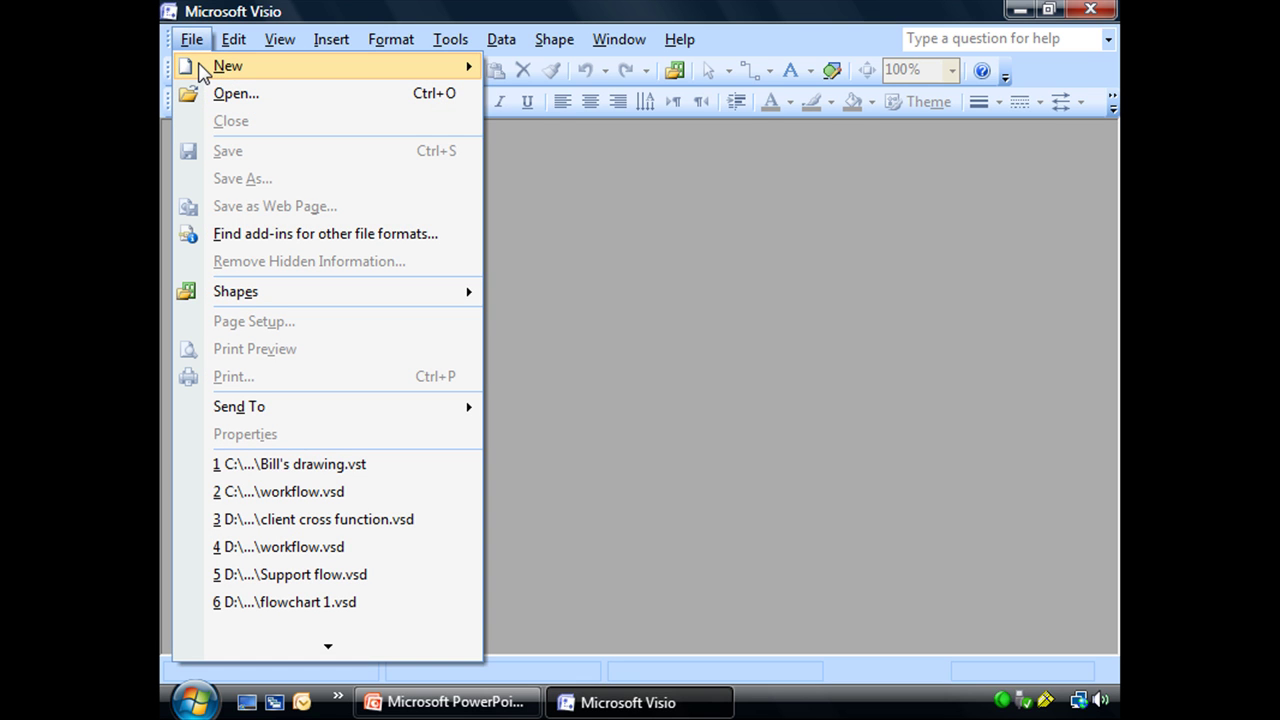
pyautogui.moveTo(200, 66)
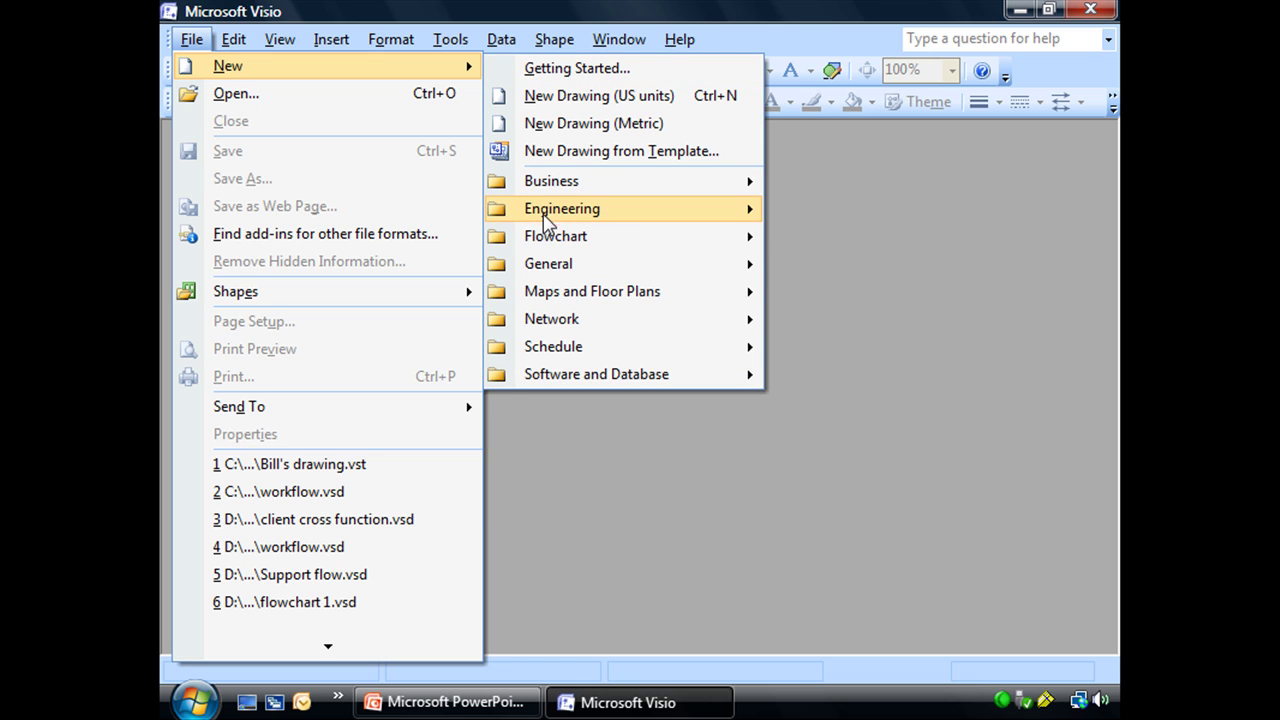
pyautogui.moveTo(548, 222)
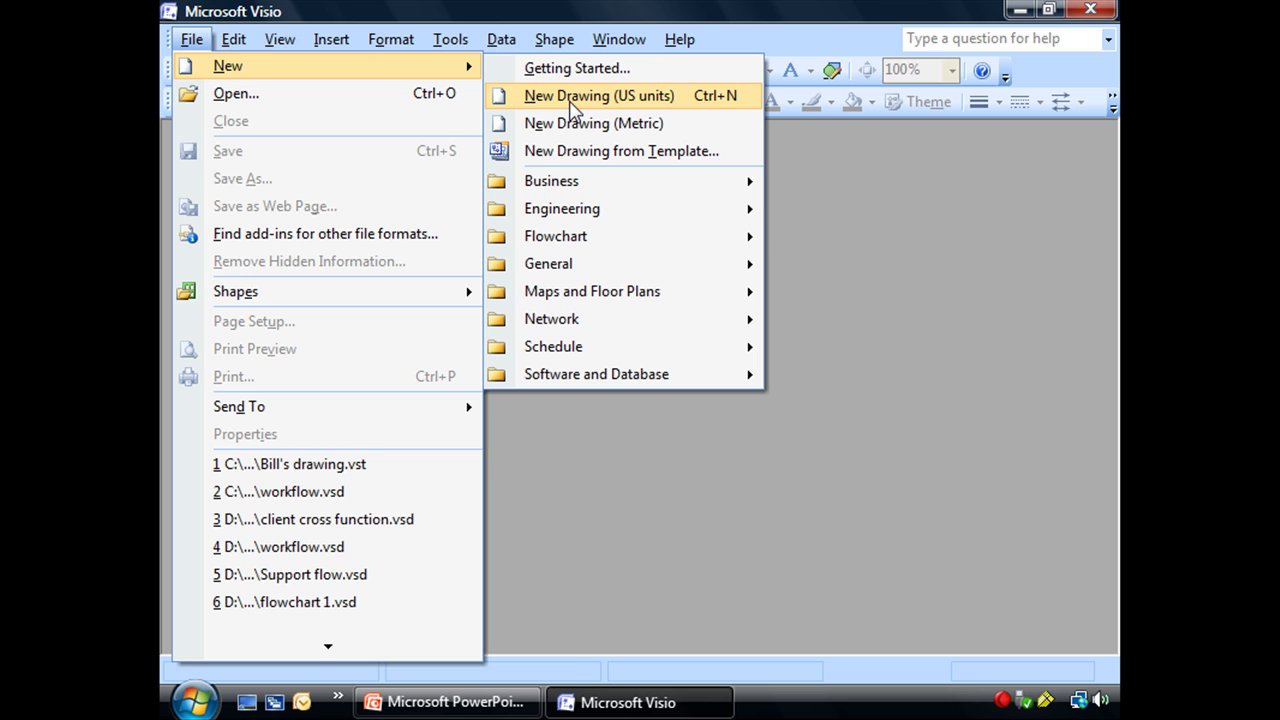
pyautogui.click(837, 198)
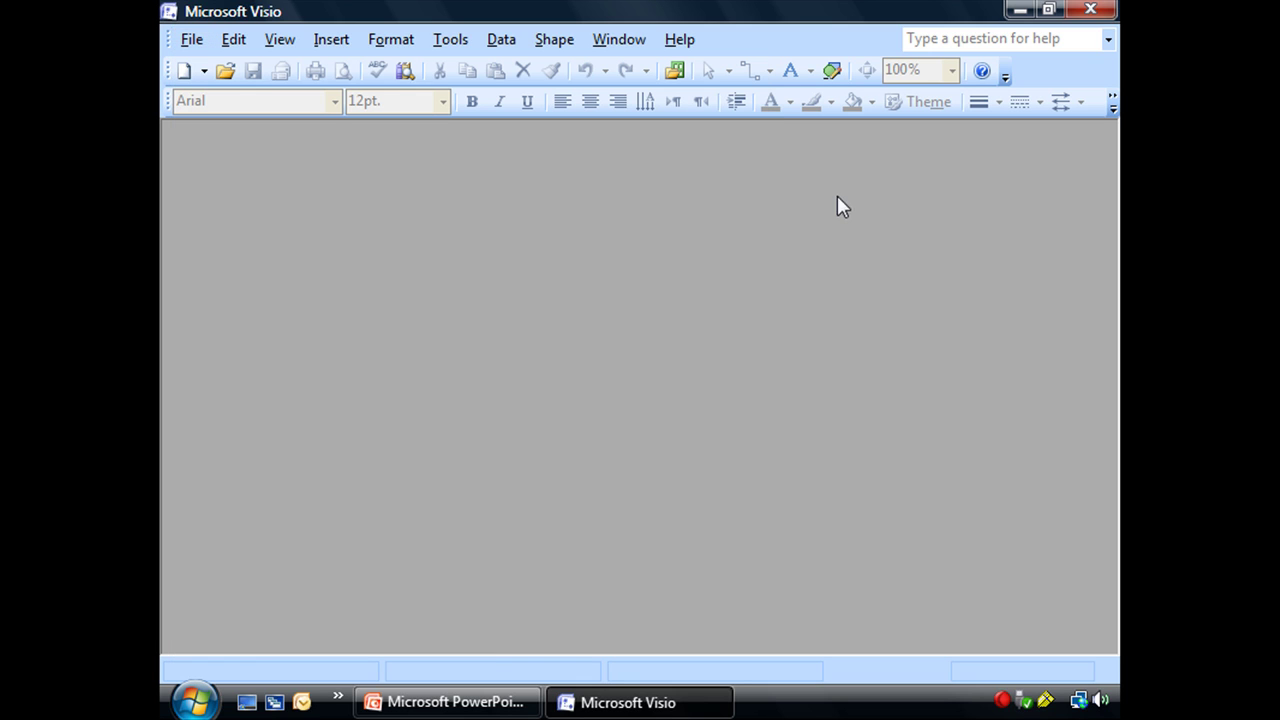
pyautogui.click(184, 72)
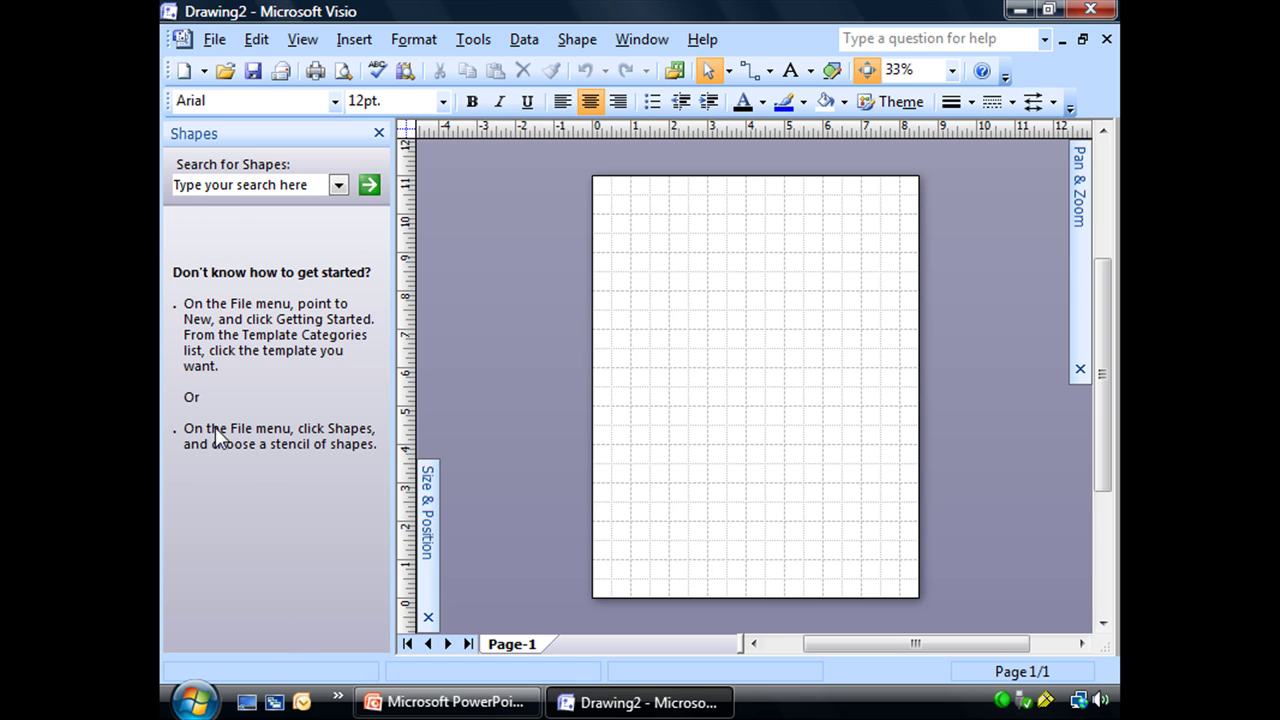
# Step: Browse the menus, then open Getting Started and scroll through the Business templates
pyautogui.click(213, 42)
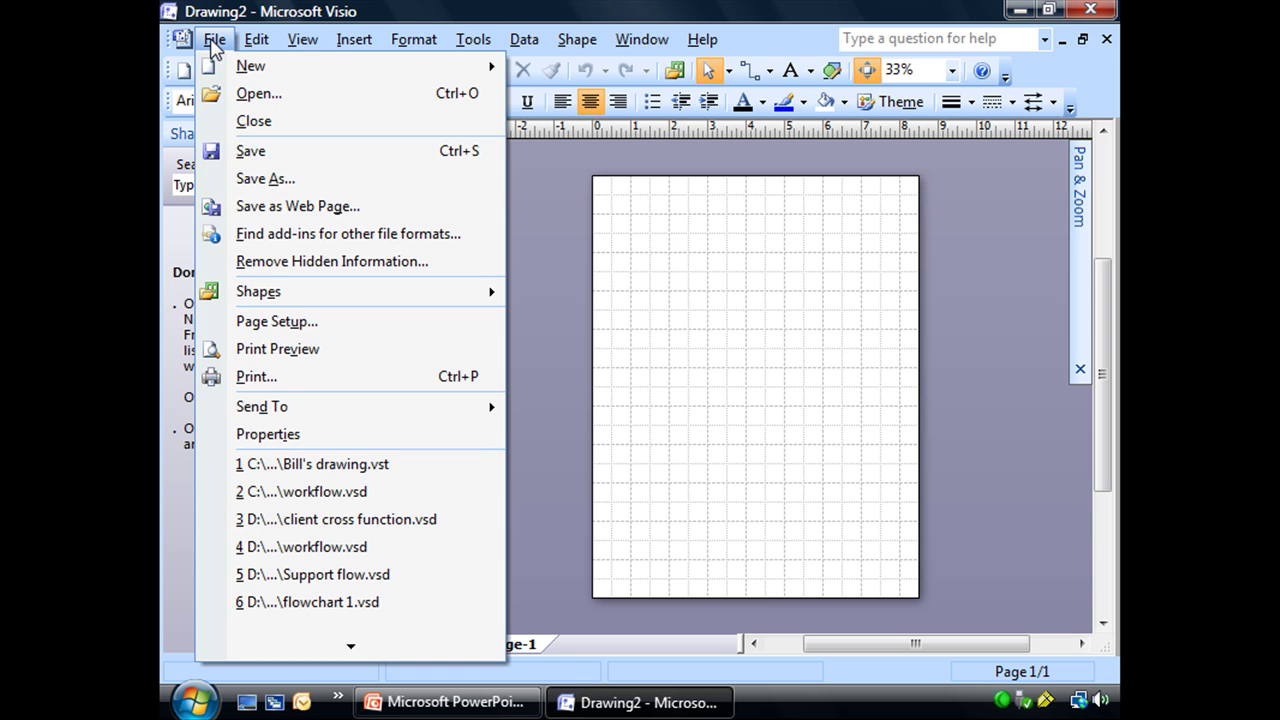
pyautogui.press('Right')
pyautogui.press('Right')
pyautogui.press('Escape')
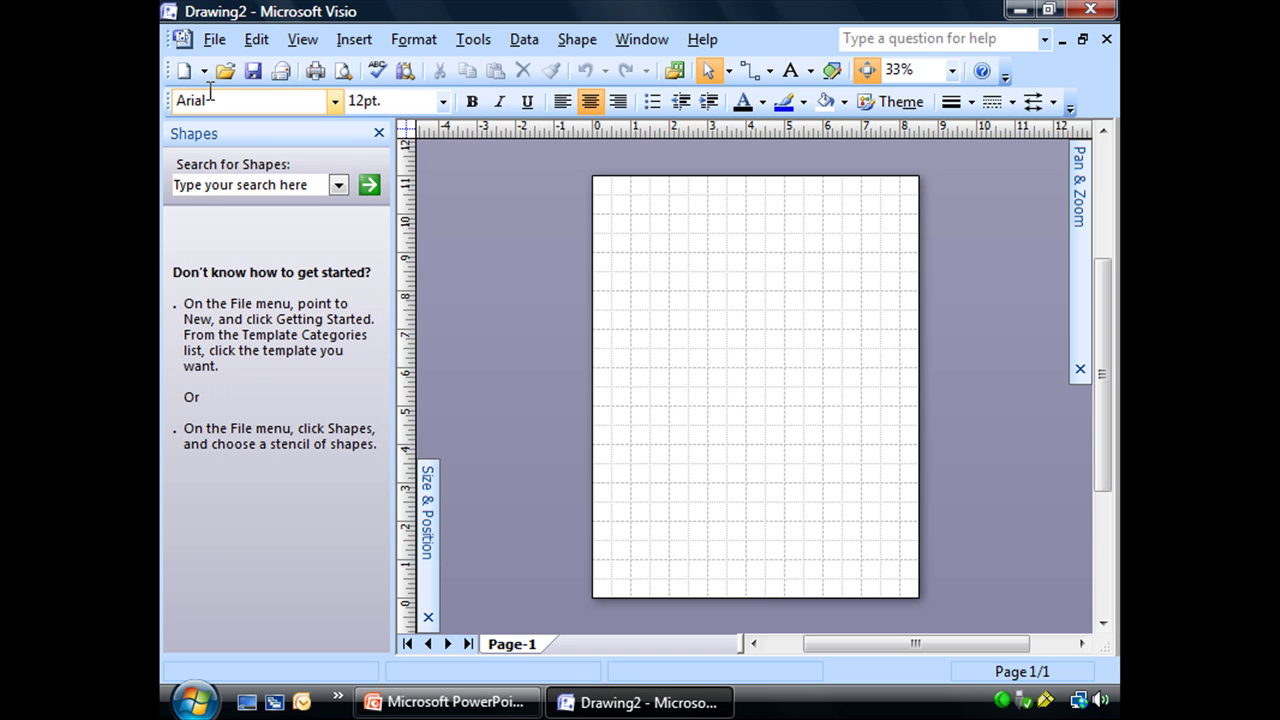
pyautogui.click(204, 70)
pyautogui.click(219, 100)
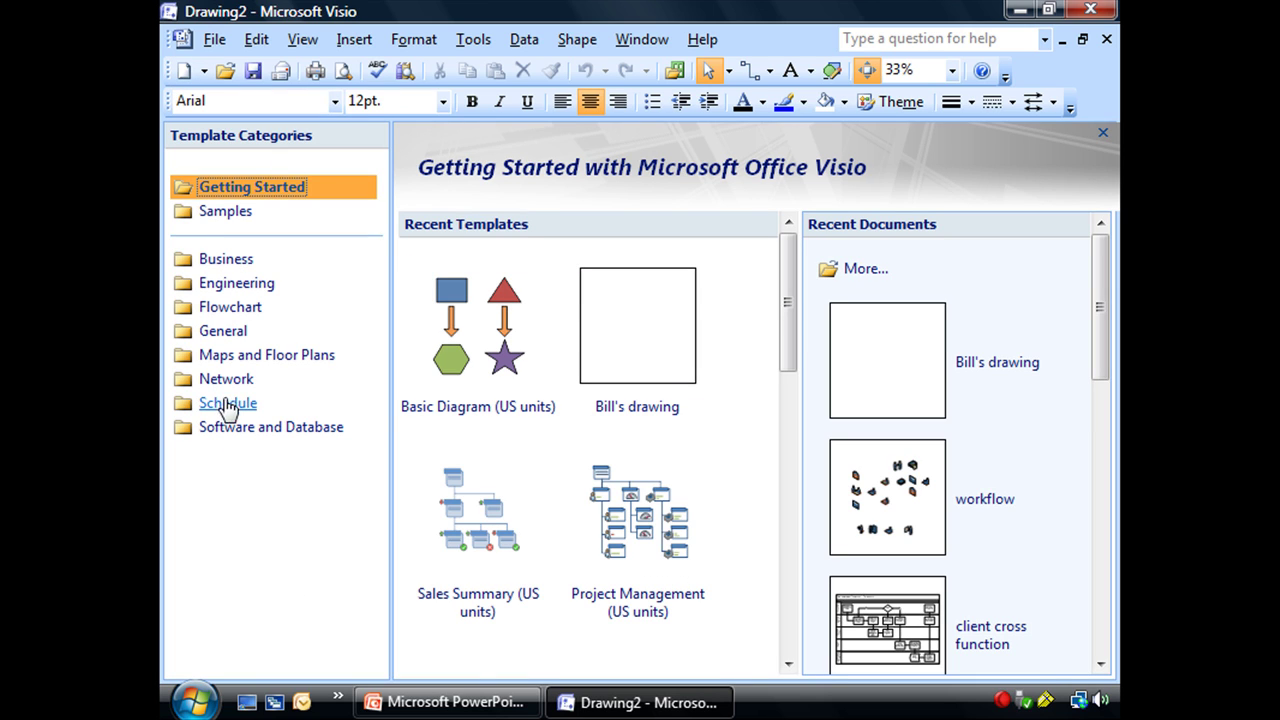
pyautogui.click(220, 265)
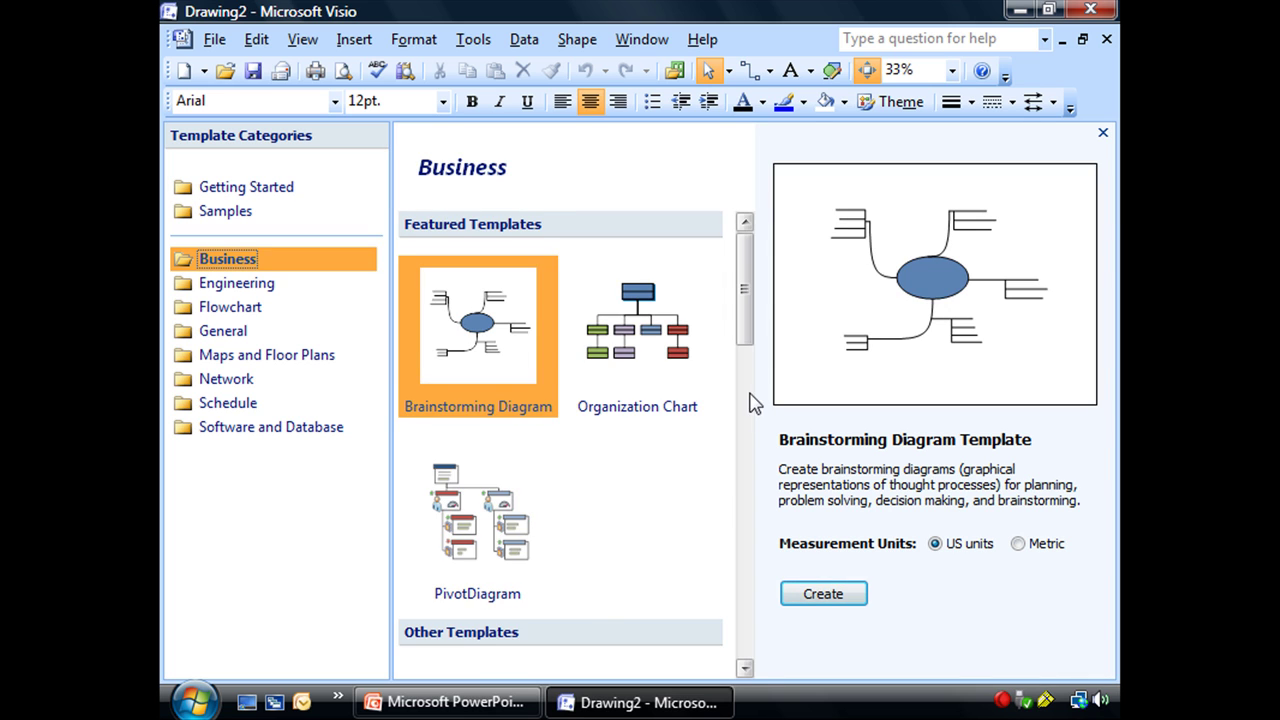
pyautogui.moveTo(754, 400); pyautogui.dragTo(697, 645)
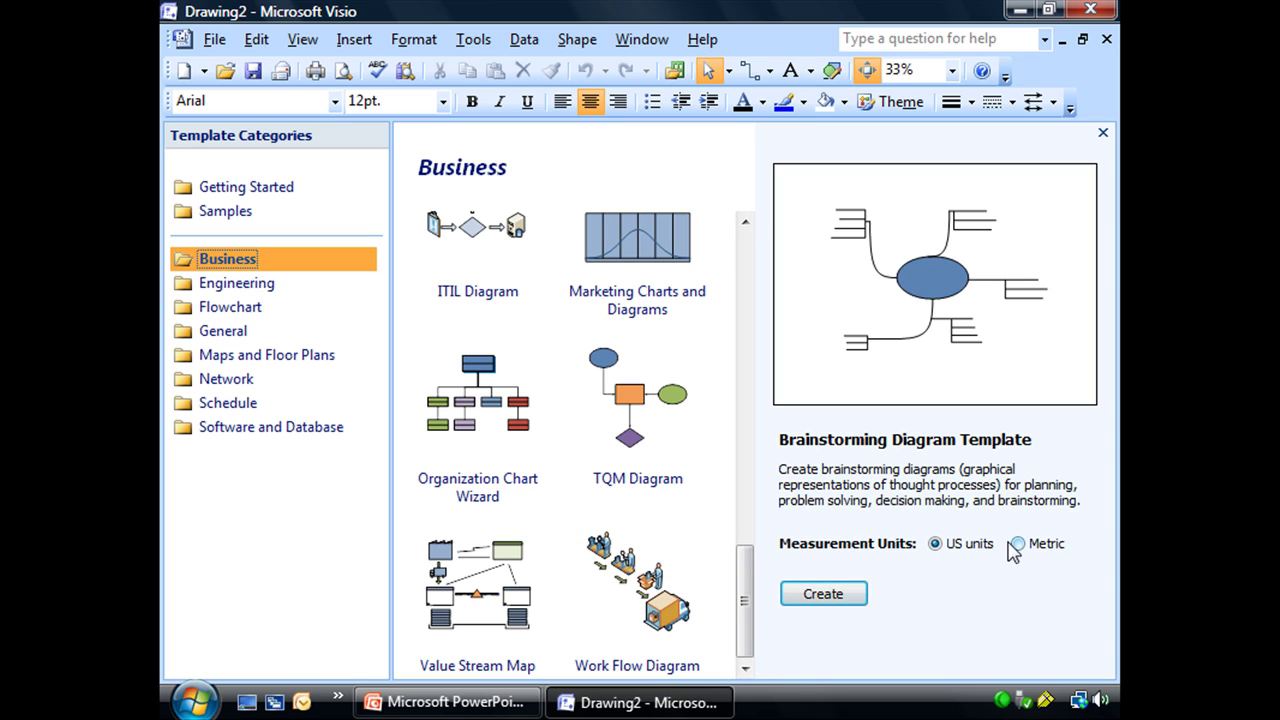
# Step: Close Drawing2, start blank Drawing3, and browse the New template categories without choosing one
pyautogui.click(1106, 40)
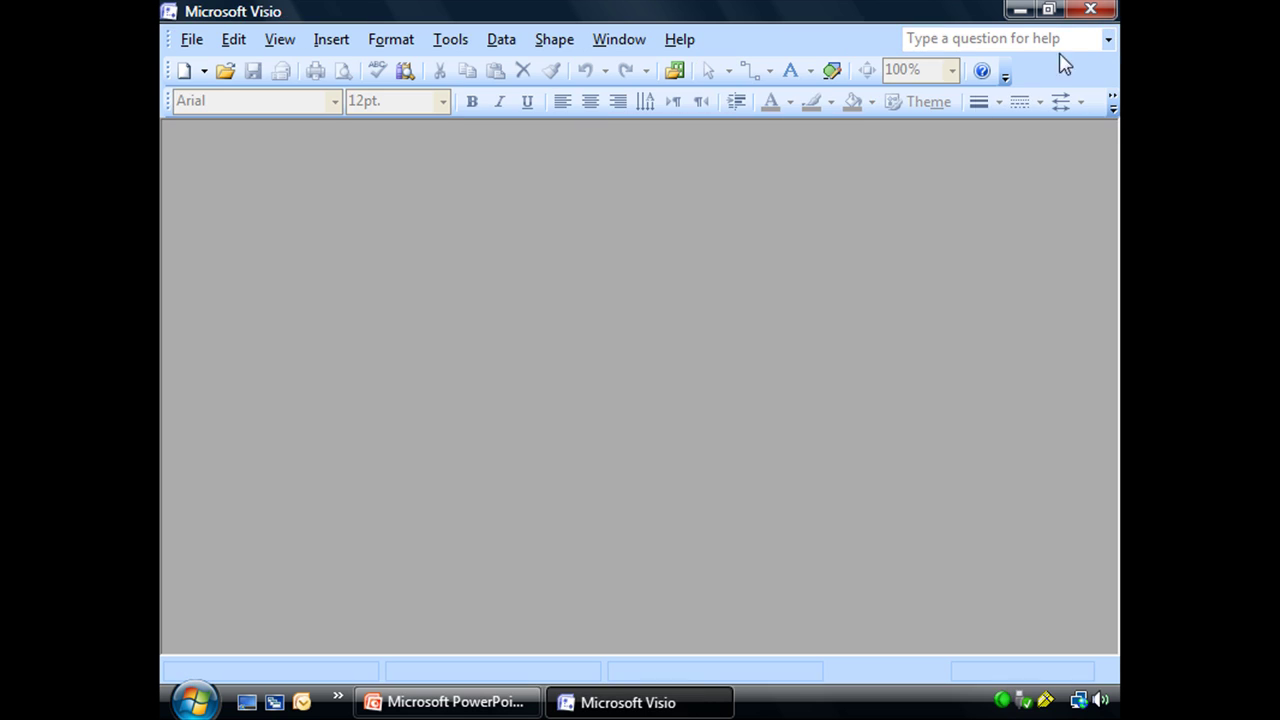
pyautogui.click(190, 72)
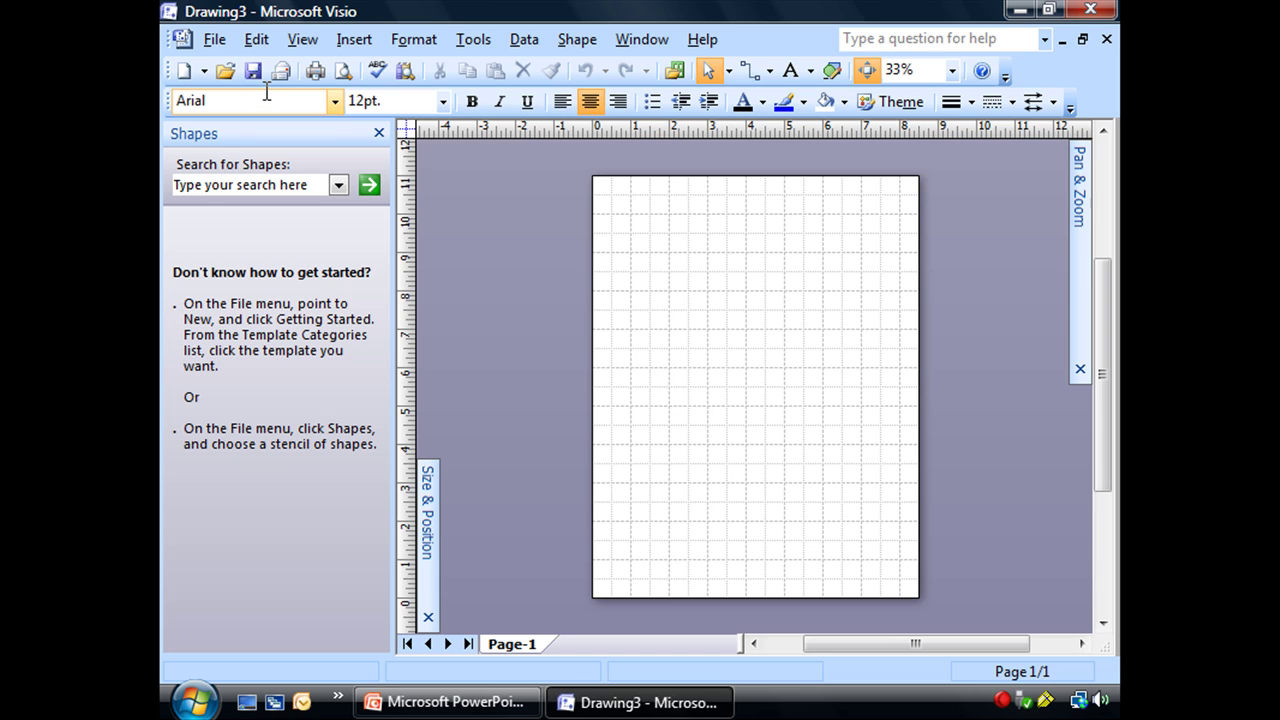
pyautogui.click(202, 74)
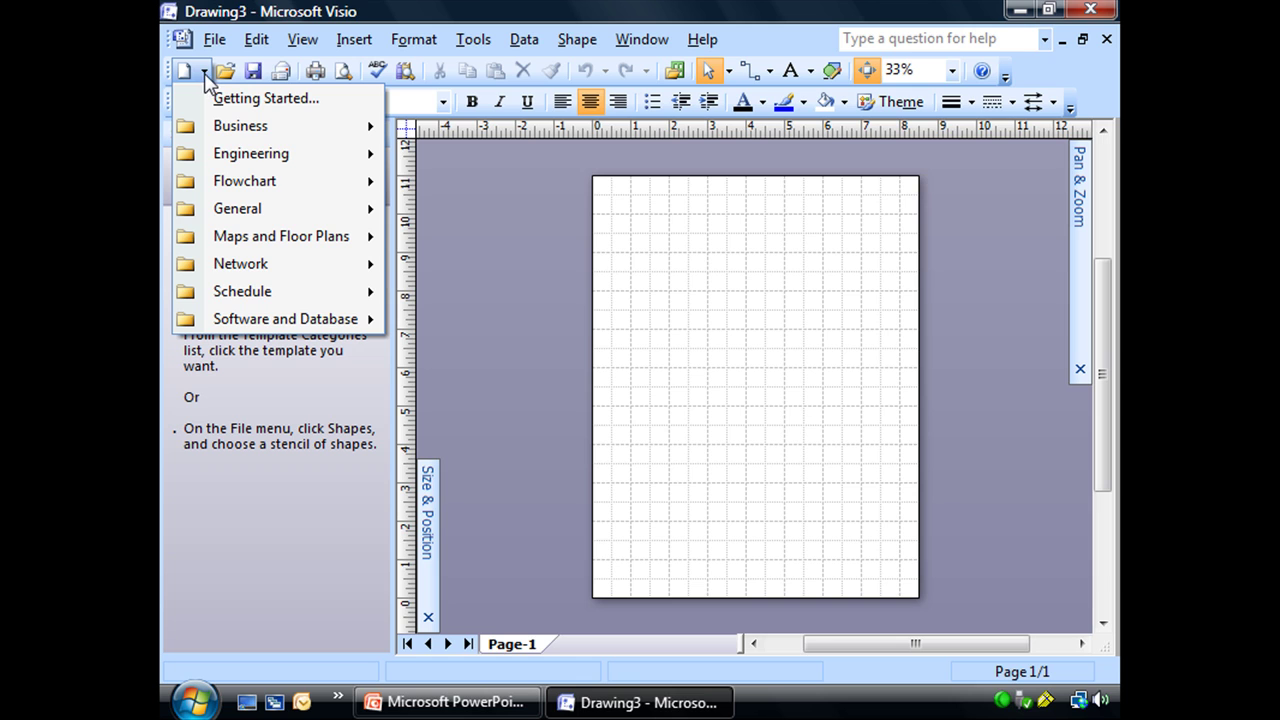
pyautogui.moveTo(231, 135)
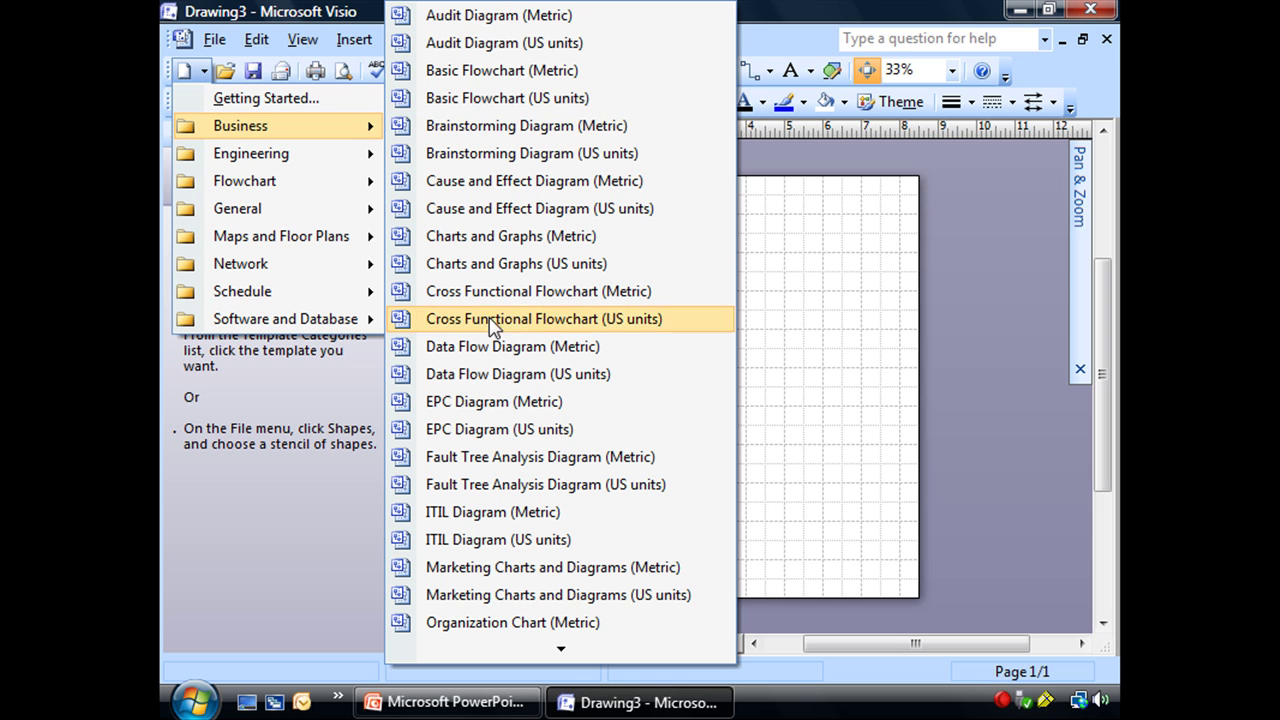
pyautogui.moveTo(560, 650)
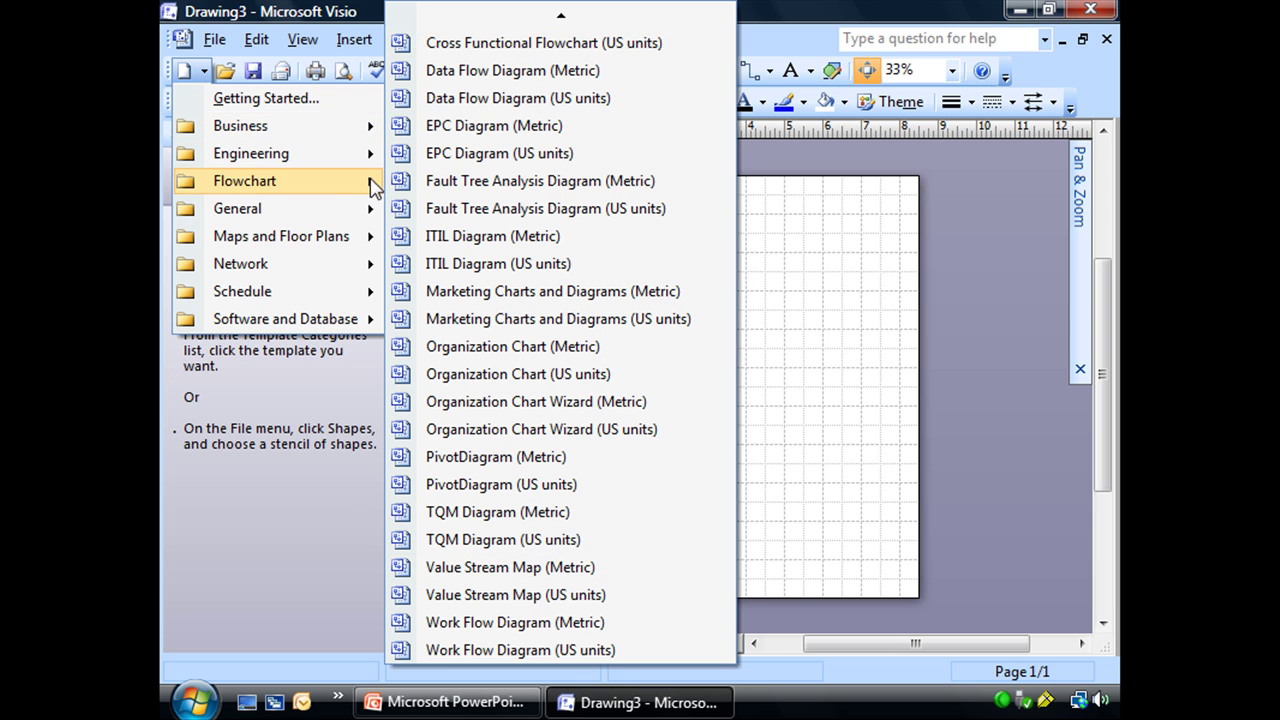
pyautogui.moveTo(308, 165)
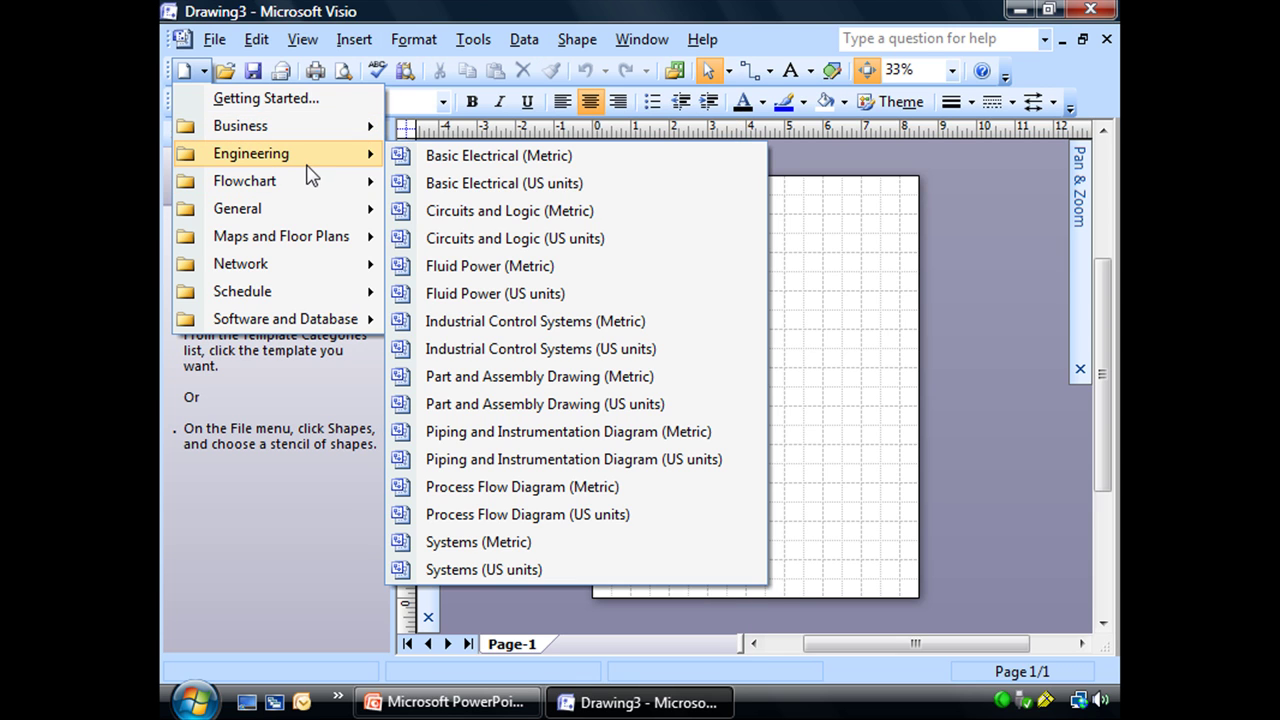
pyautogui.click(197, 520)
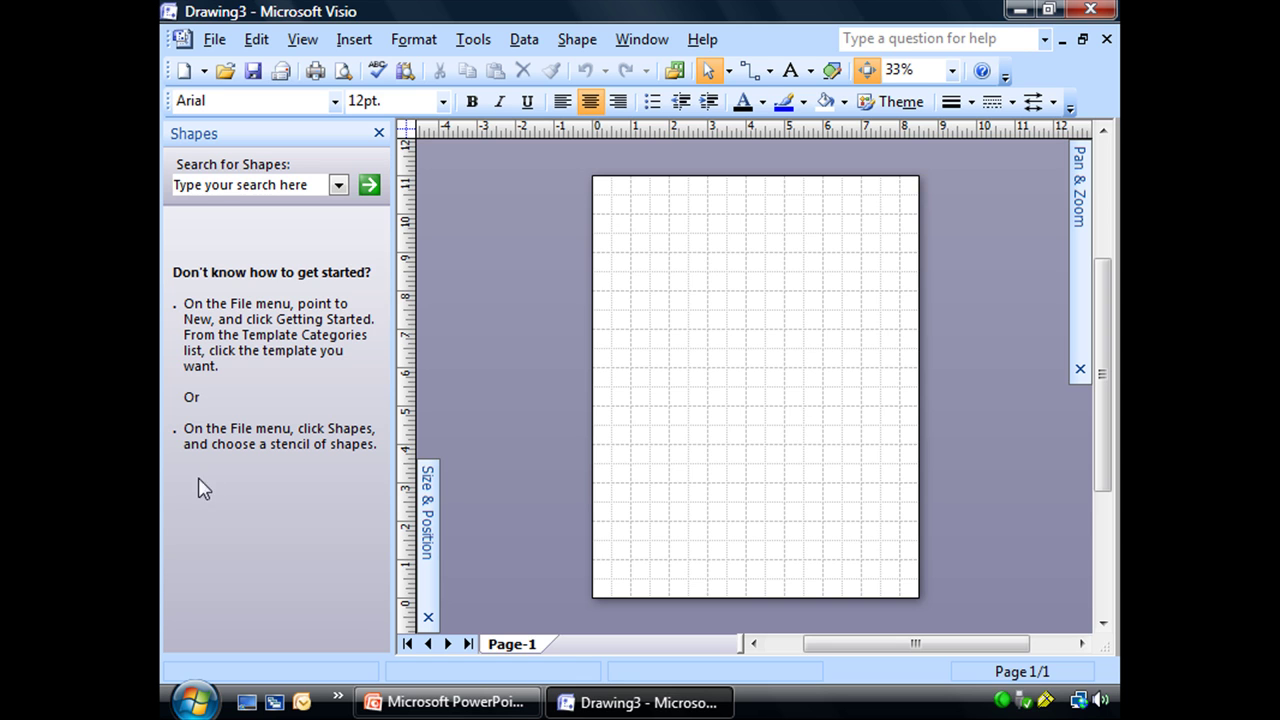
pyautogui.click(213, 40)
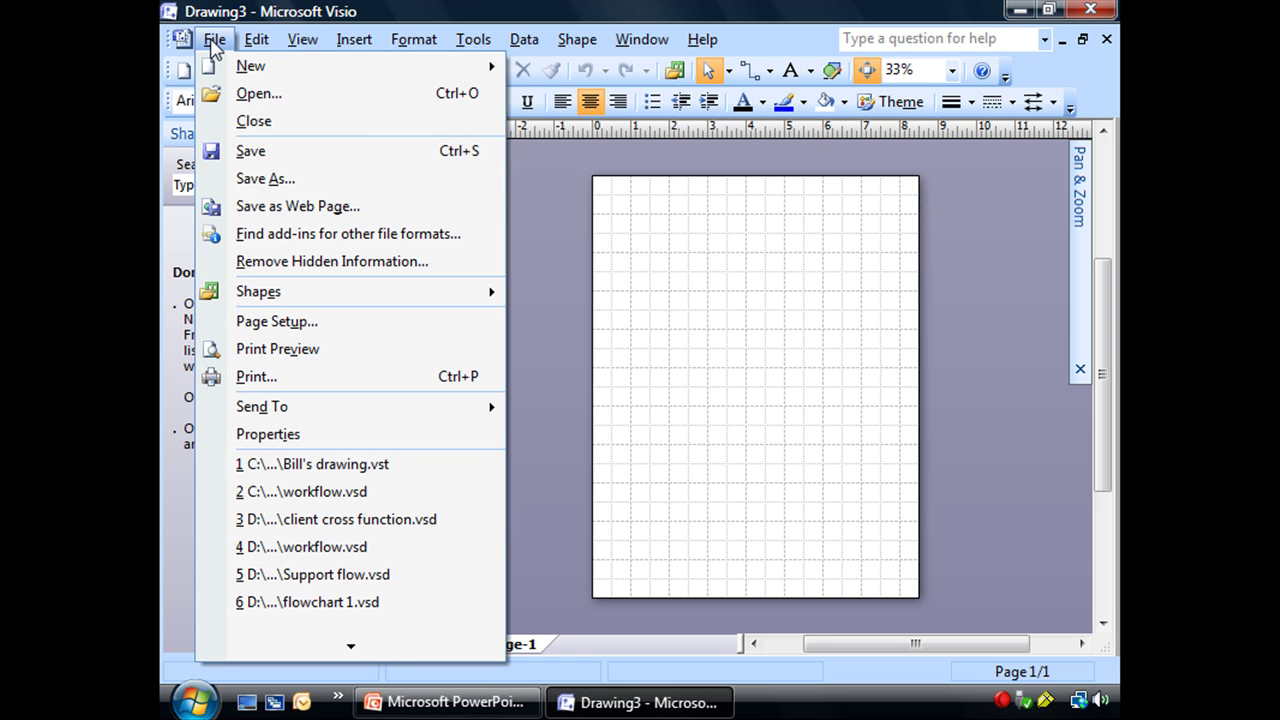
pyautogui.moveTo(228, 292)
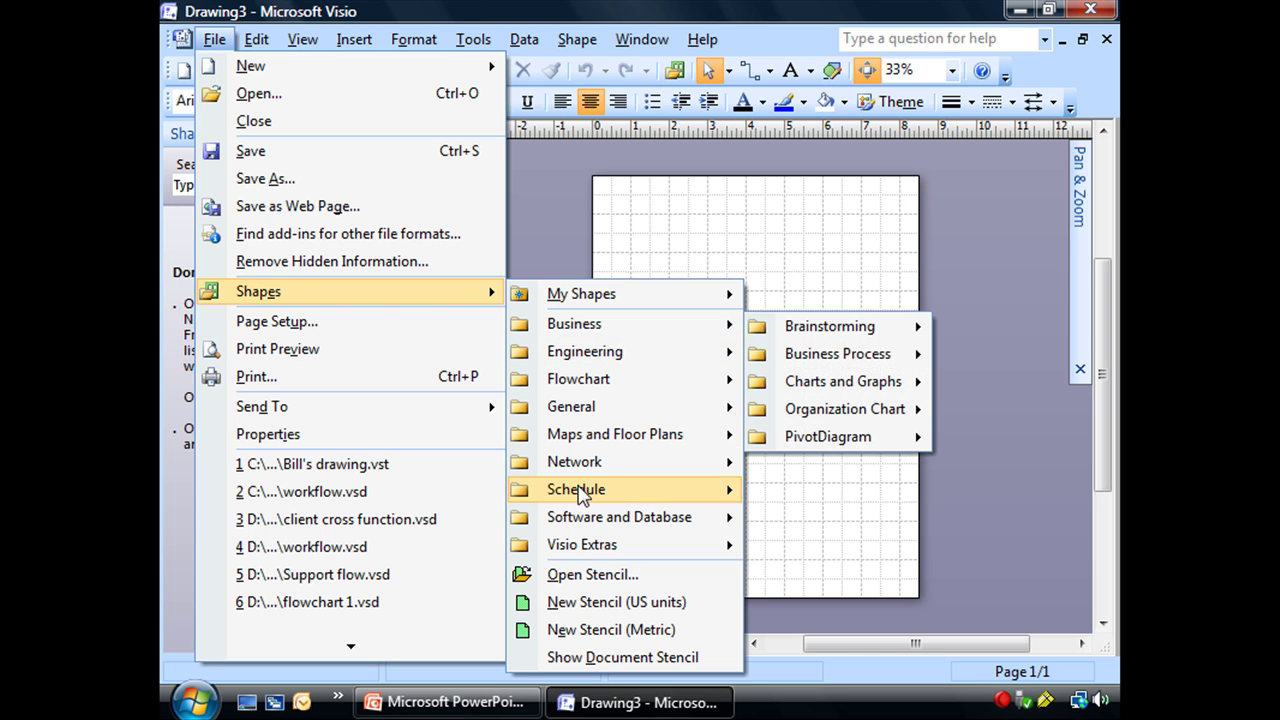
pyautogui.moveTo(583, 548)
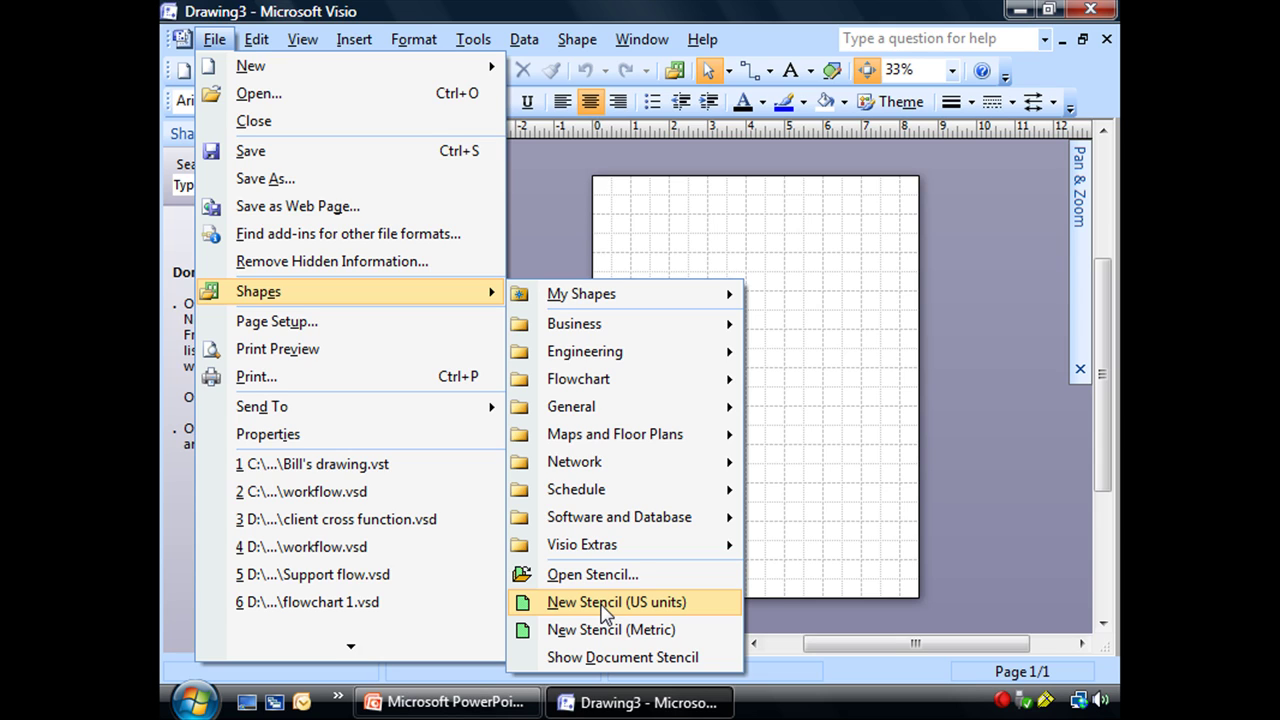
# Step: Browse the Shapes toolbar stencil categories without opening any stencil, then go to the File menu
pyautogui.click(530, 175)
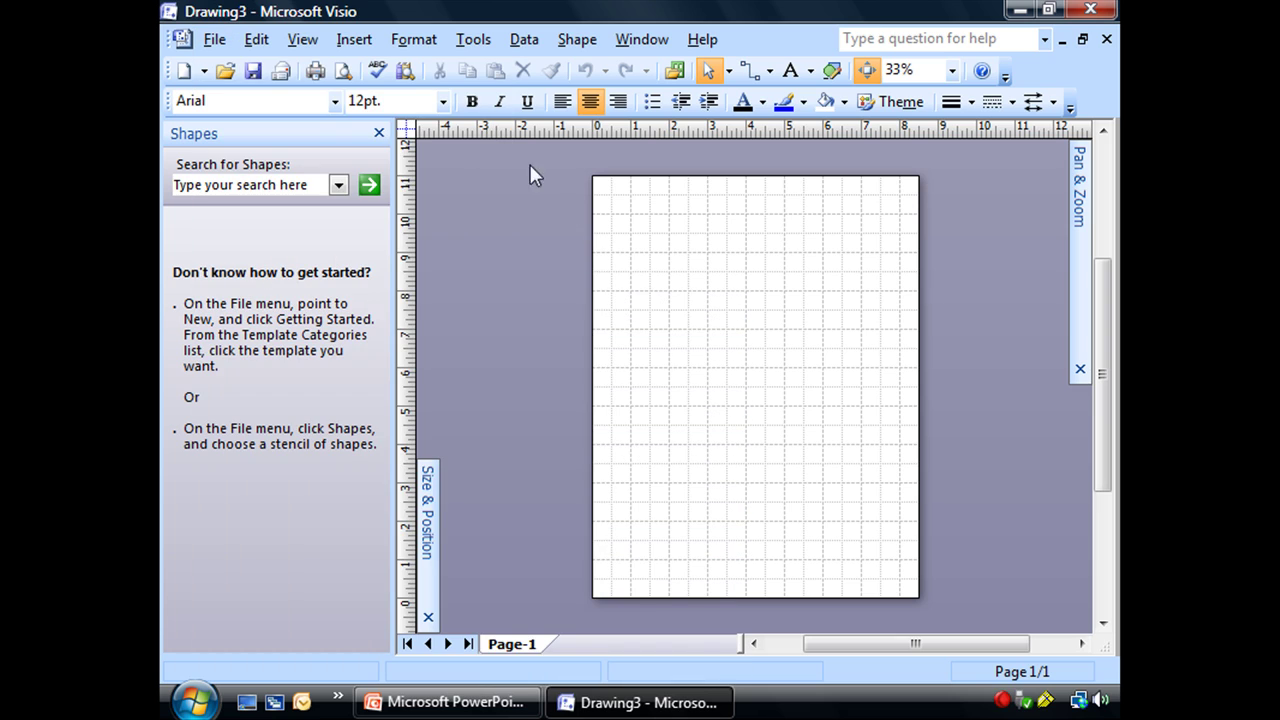
pyautogui.click(675, 72)
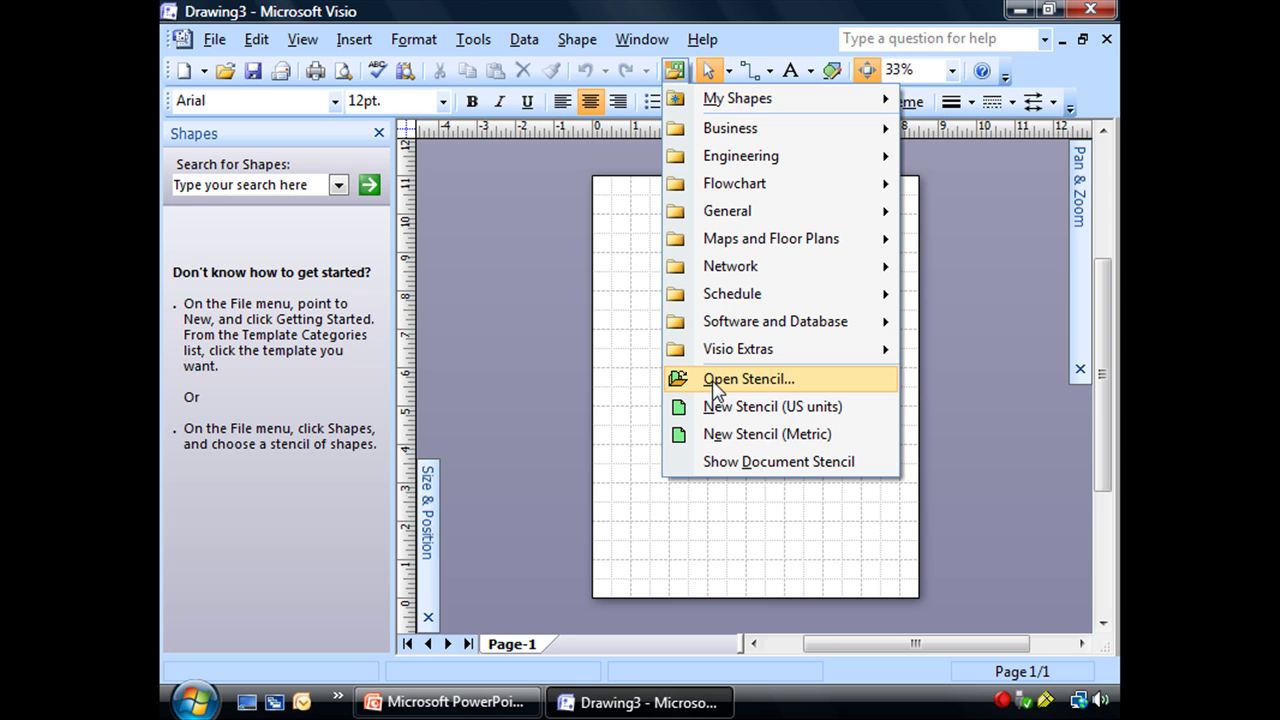
pyautogui.click(534, 200)
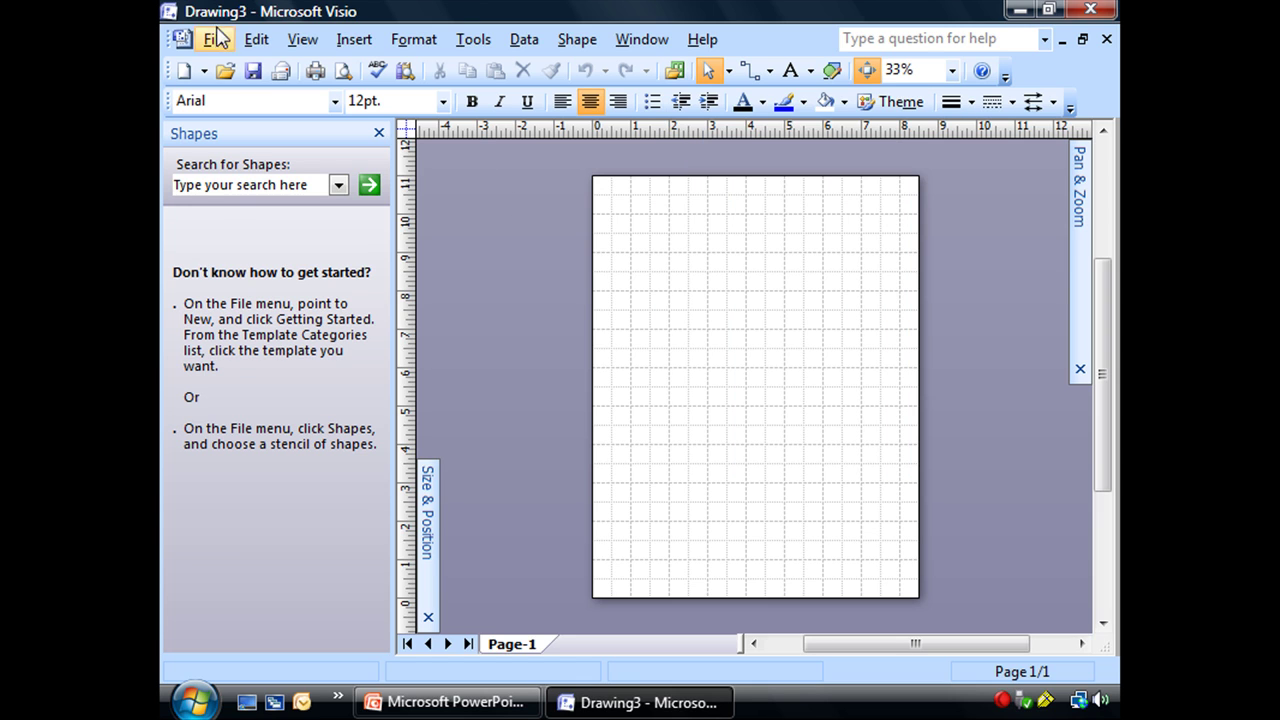
pyautogui.click(218, 38)
# Step: Browse the File and Shape menus, then bring up the Shapes toolbar stencil list
pyautogui.moveTo(330, 303)
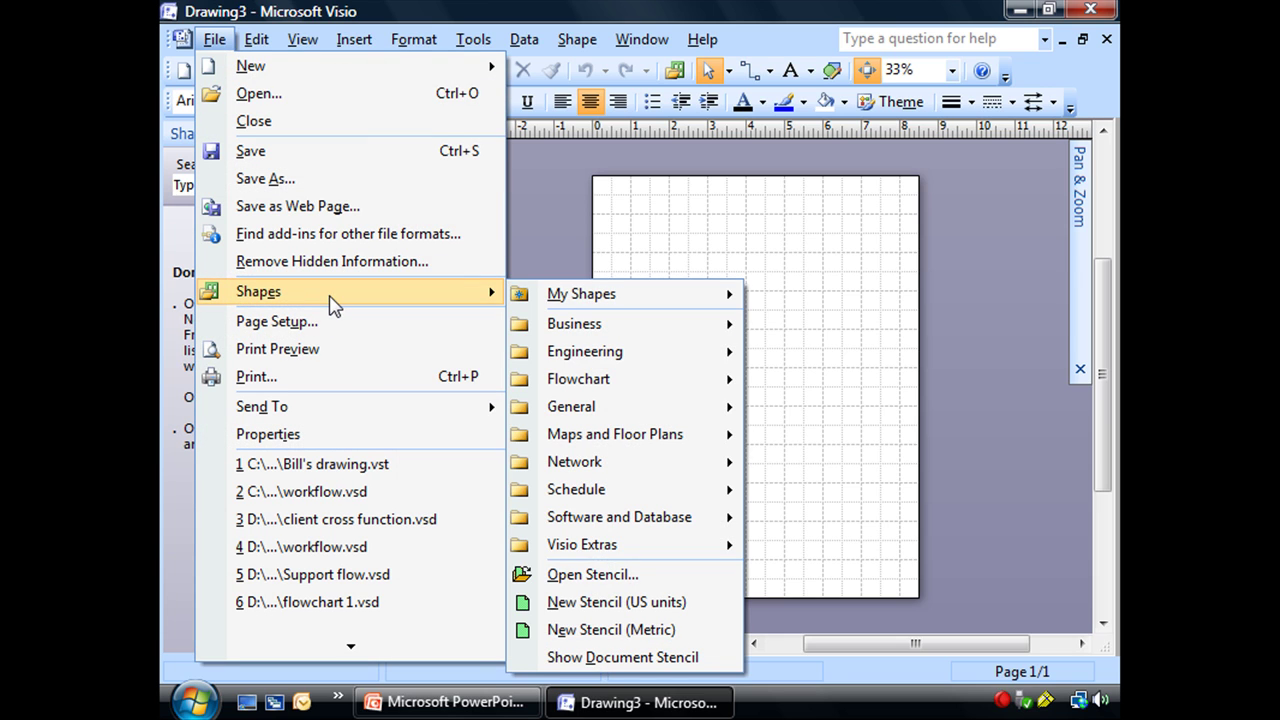
pyautogui.click(541, 249)
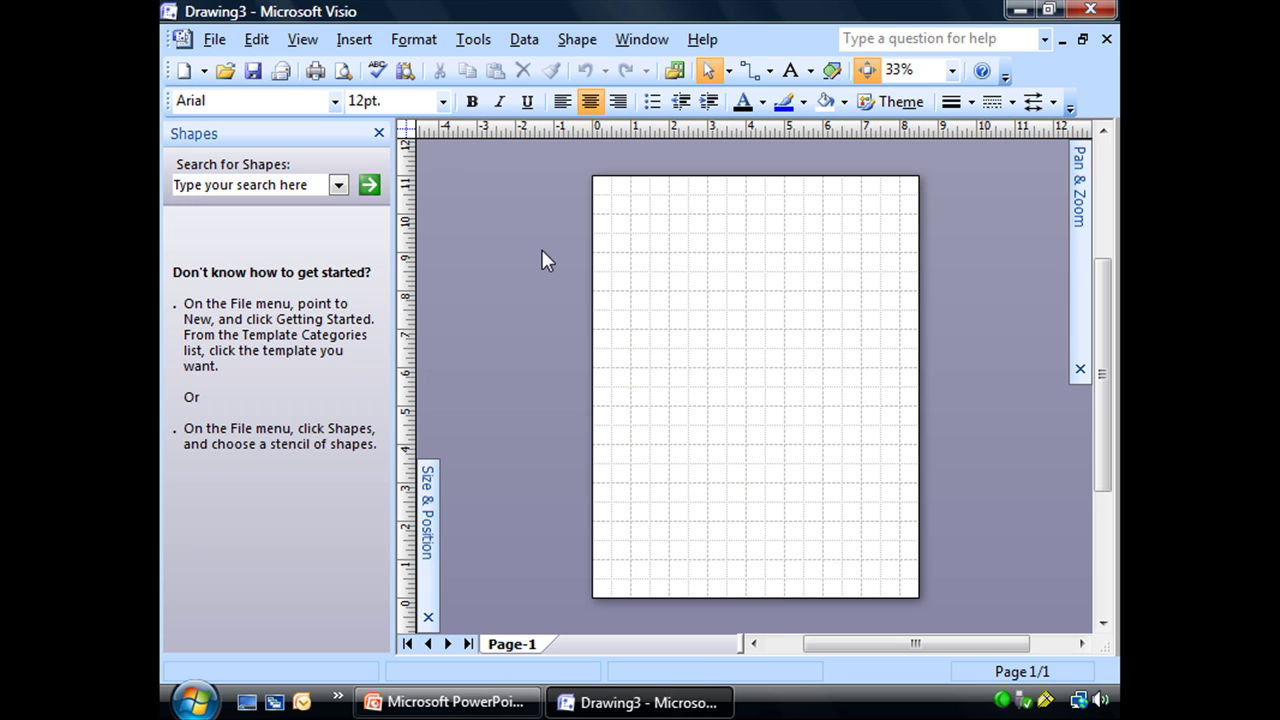
pyautogui.click(578, 40)
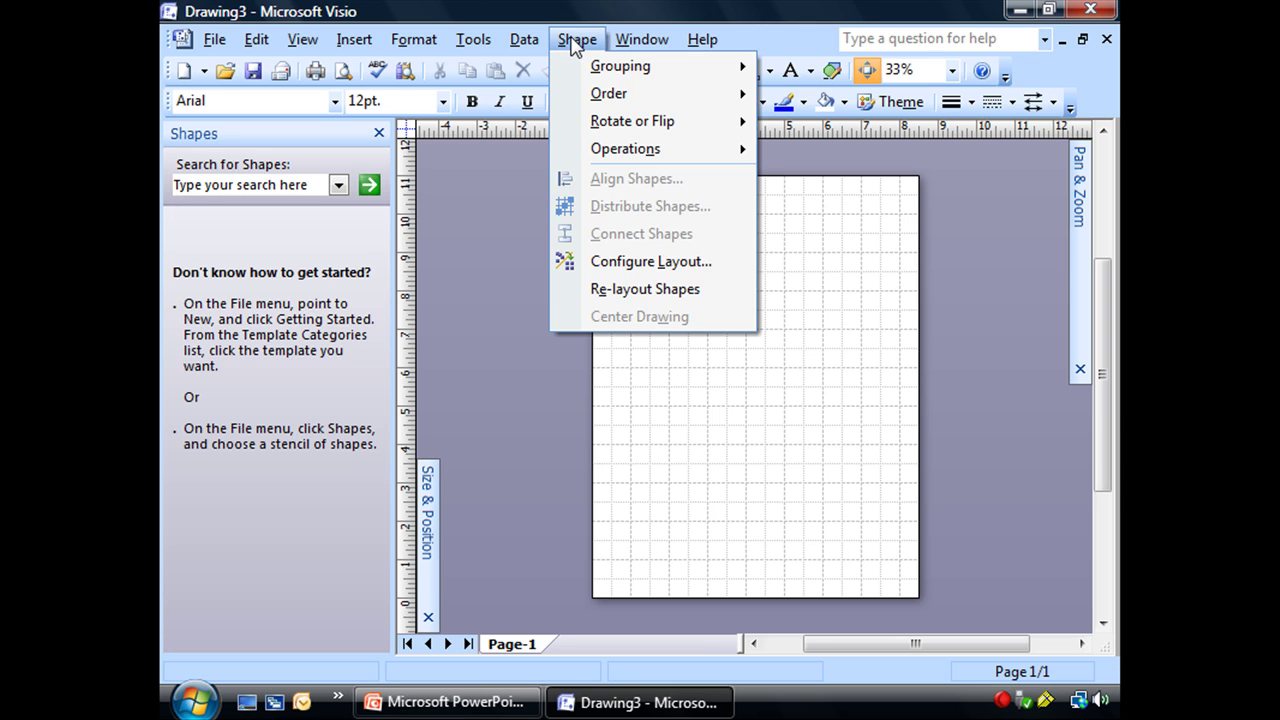
pyautogui.click(575, 42)
pyautogui.click(675, 72)
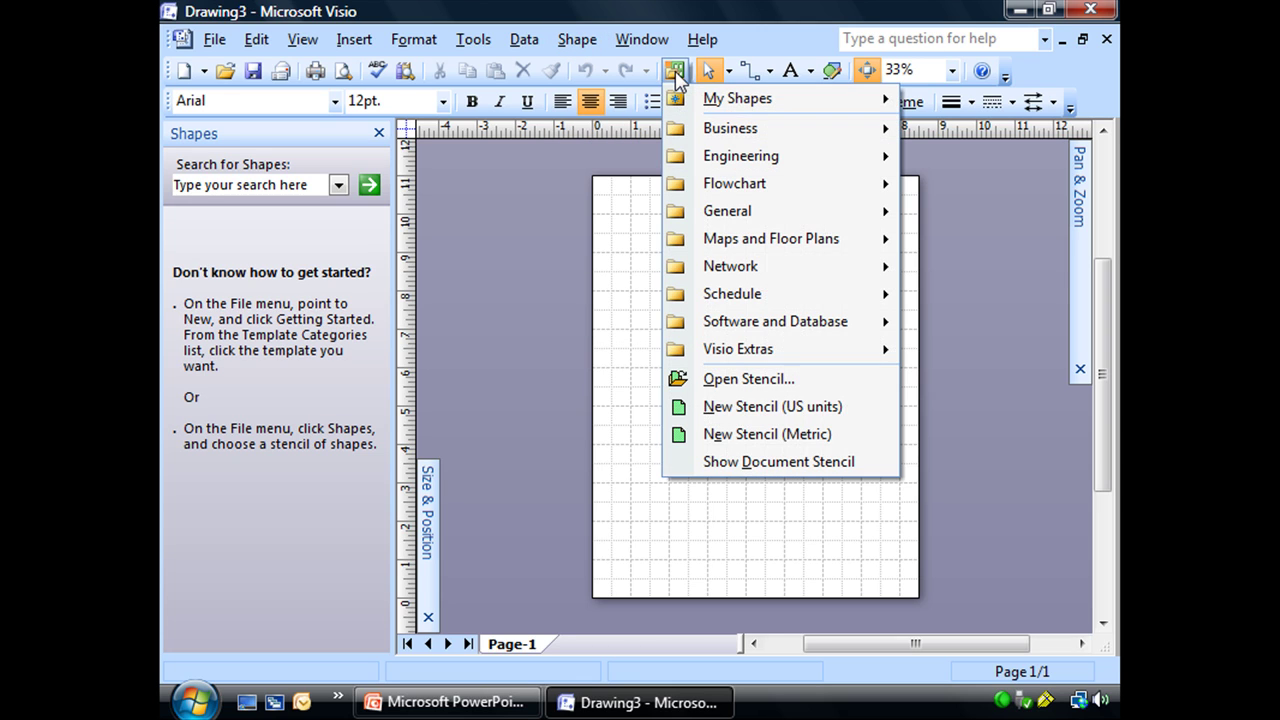
# Step: Choose New Stencil (US units) so an empty Stencil4 appears in the Shapes window
pyautogui.click(727, 410)
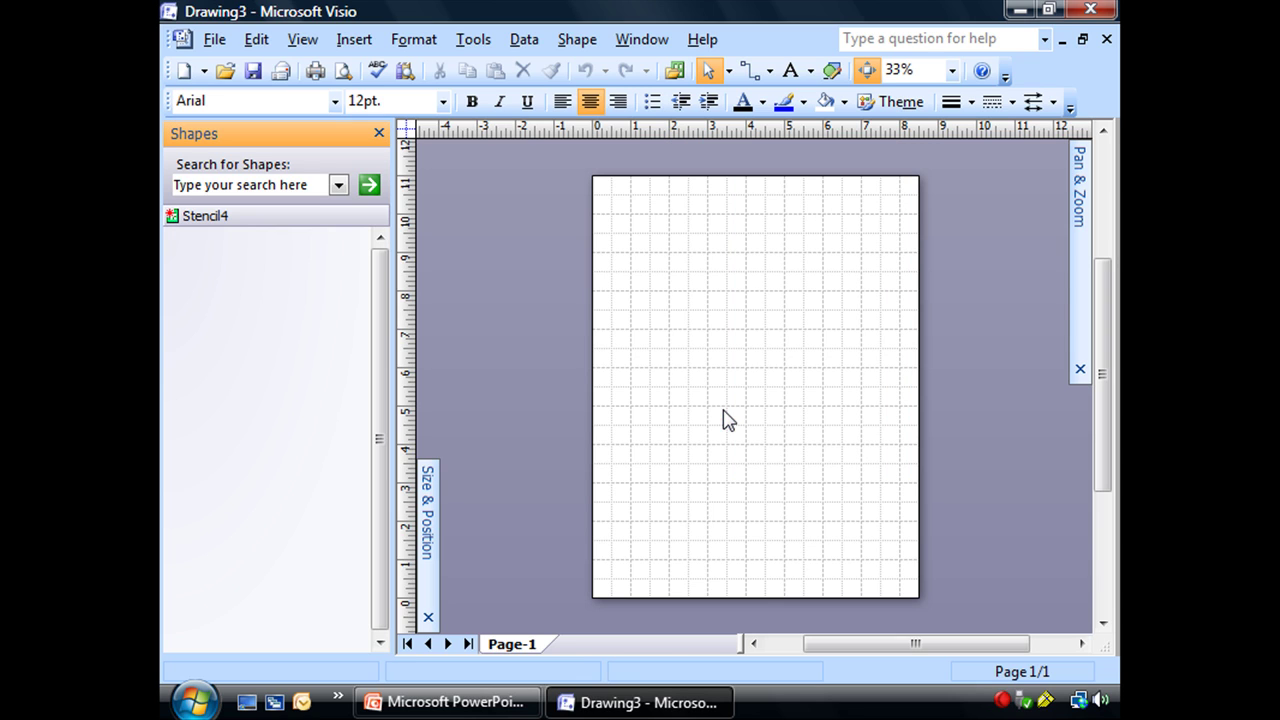
# Step: Start a Save As for Stencil4 and replace its file name with 'Bill's stencil'
pyautogui.rightClick(253, 226)
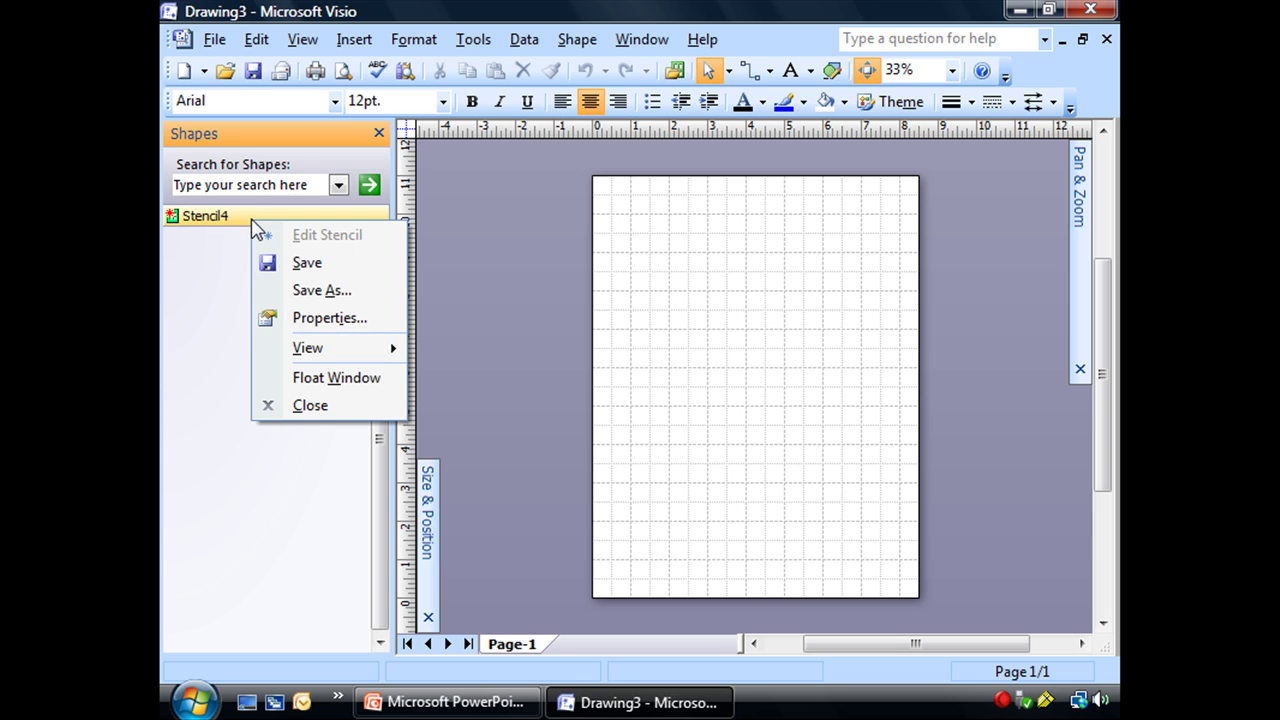
pyautogui.click(338, 290)
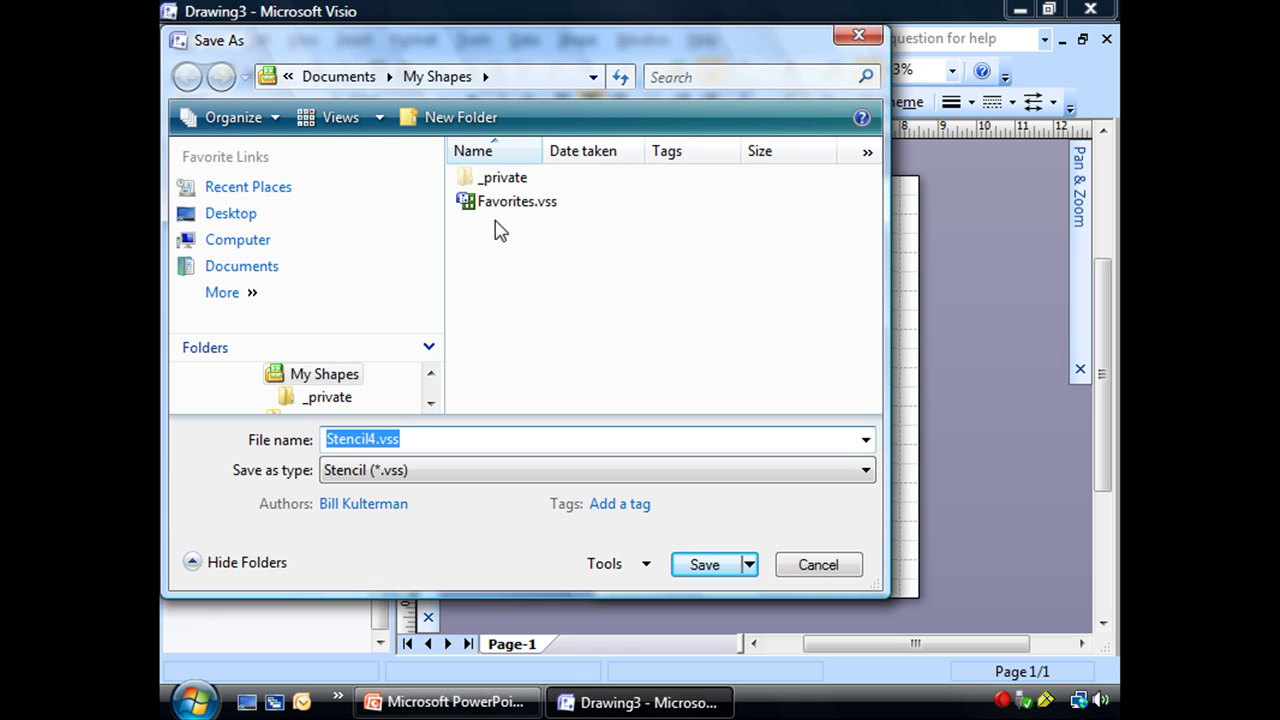
pyautogui.click(352, 438)
pyautogui.doubleClick(366, 438)
pyautogui.write("Bill's ")
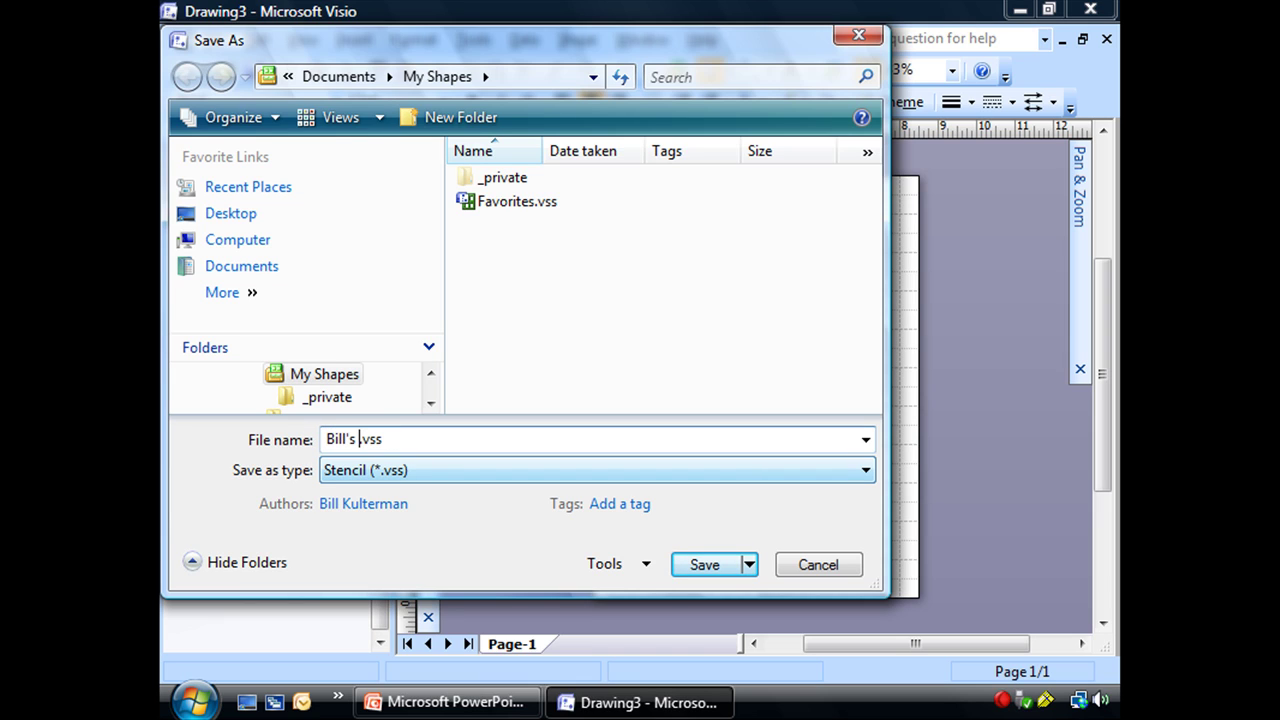
pyautogui.write('stencil')
# Step: Save the stencil as 'Bill's stencil' and undock it into a floating window
pyautogui.click(703, 568)
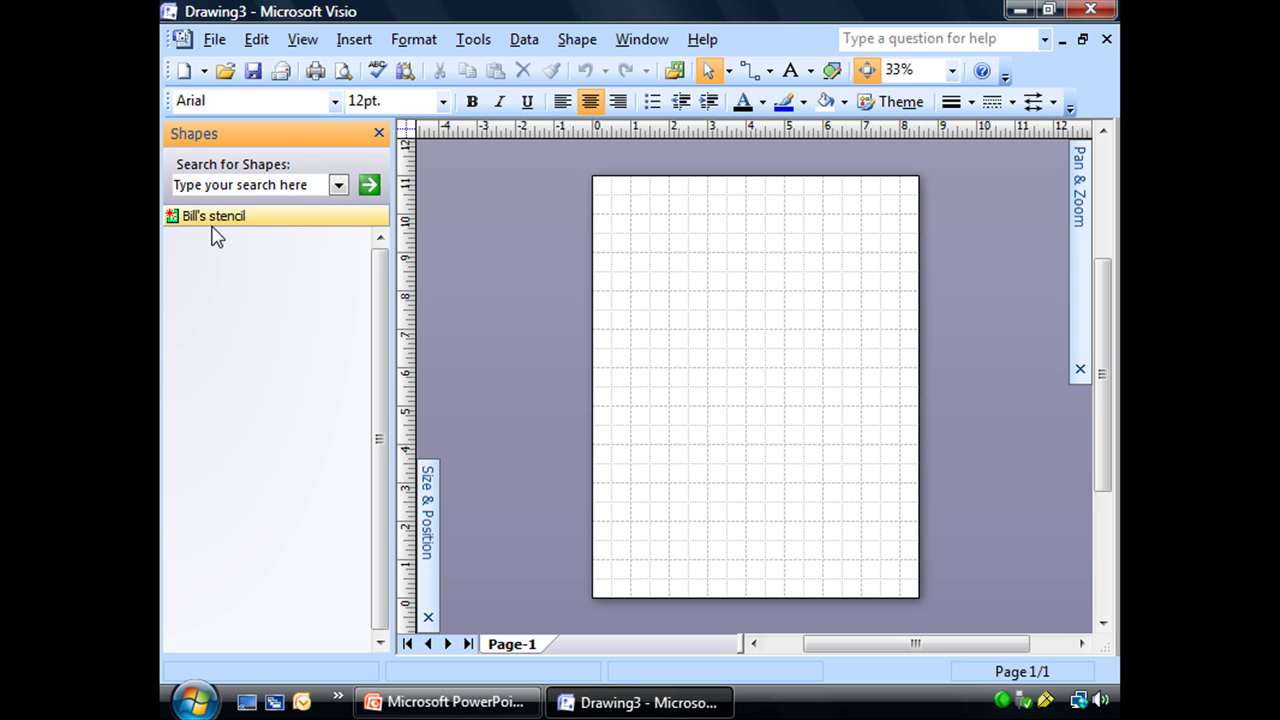
pyautogui.rightClick(272, 228)
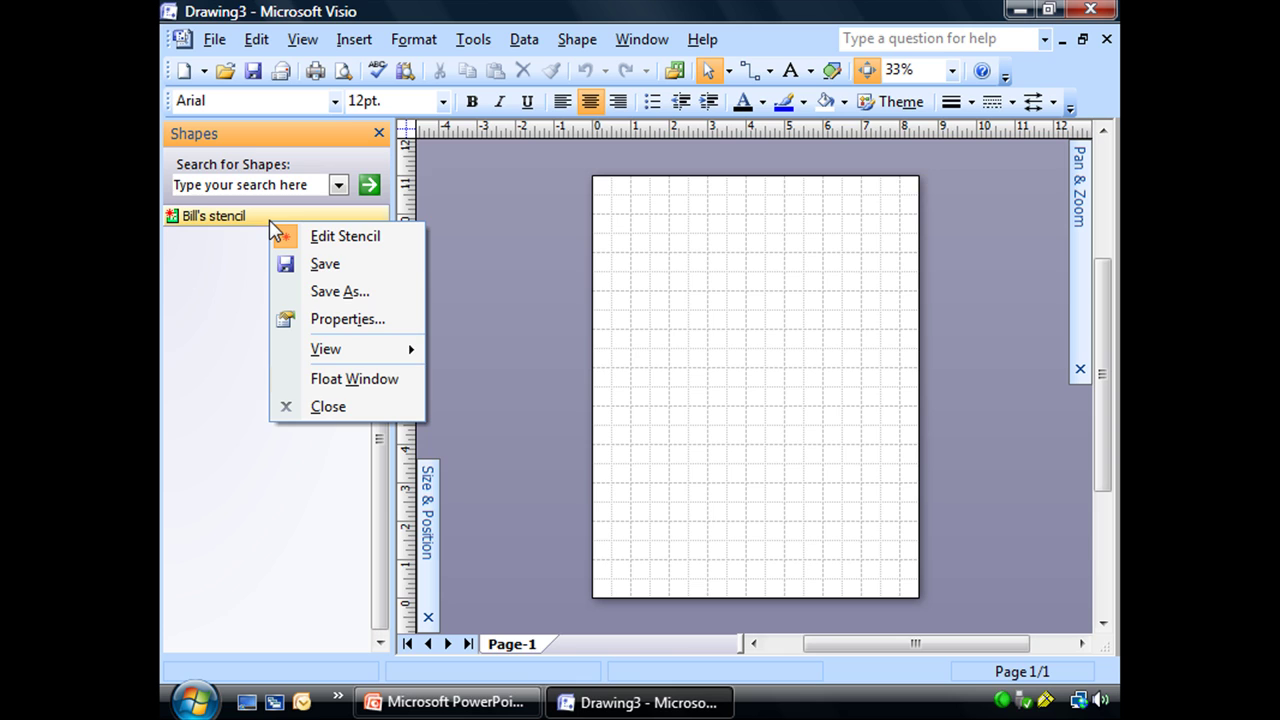
pyautogui.click(356, 380)
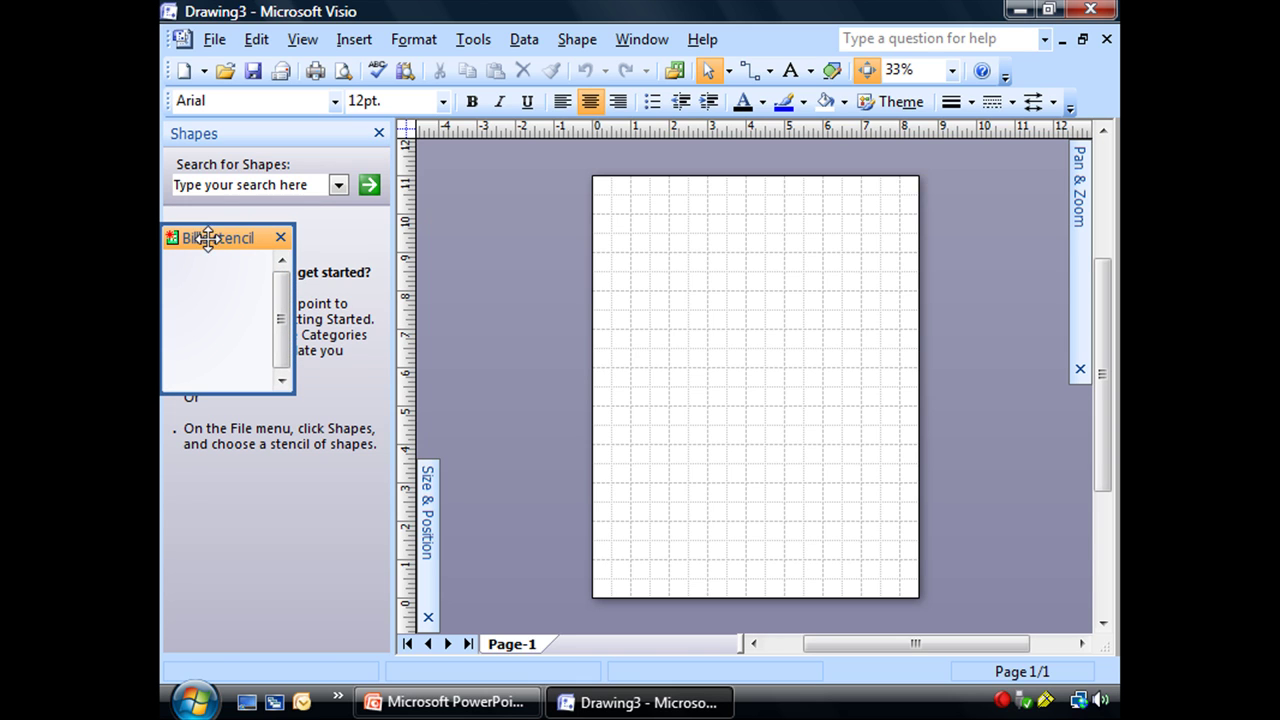
# Step: Move the floating stencil over the drawing, enlarge it, and carry it toward the right edge
pyautogui.moveTo(207, 238); pyautogui.dragTo(525, 247)
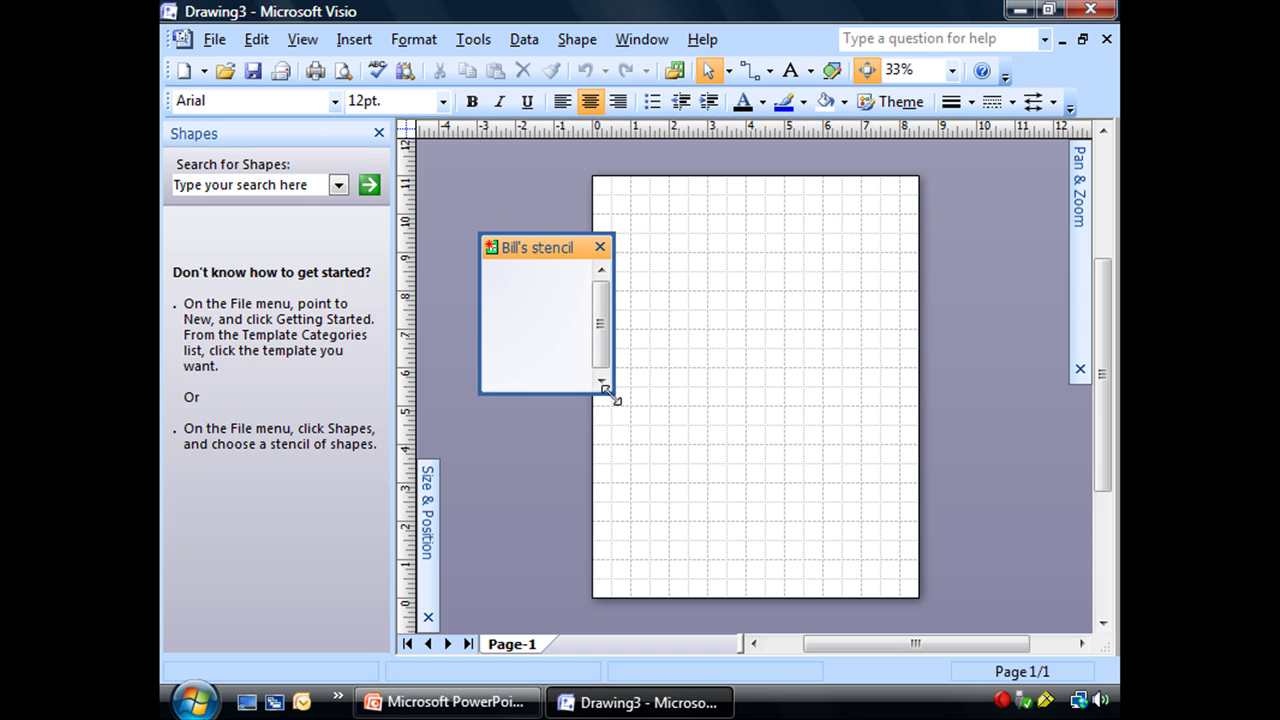
pyautogui.moveTo(606, 390); pyautogui.dragTo(805, 552)
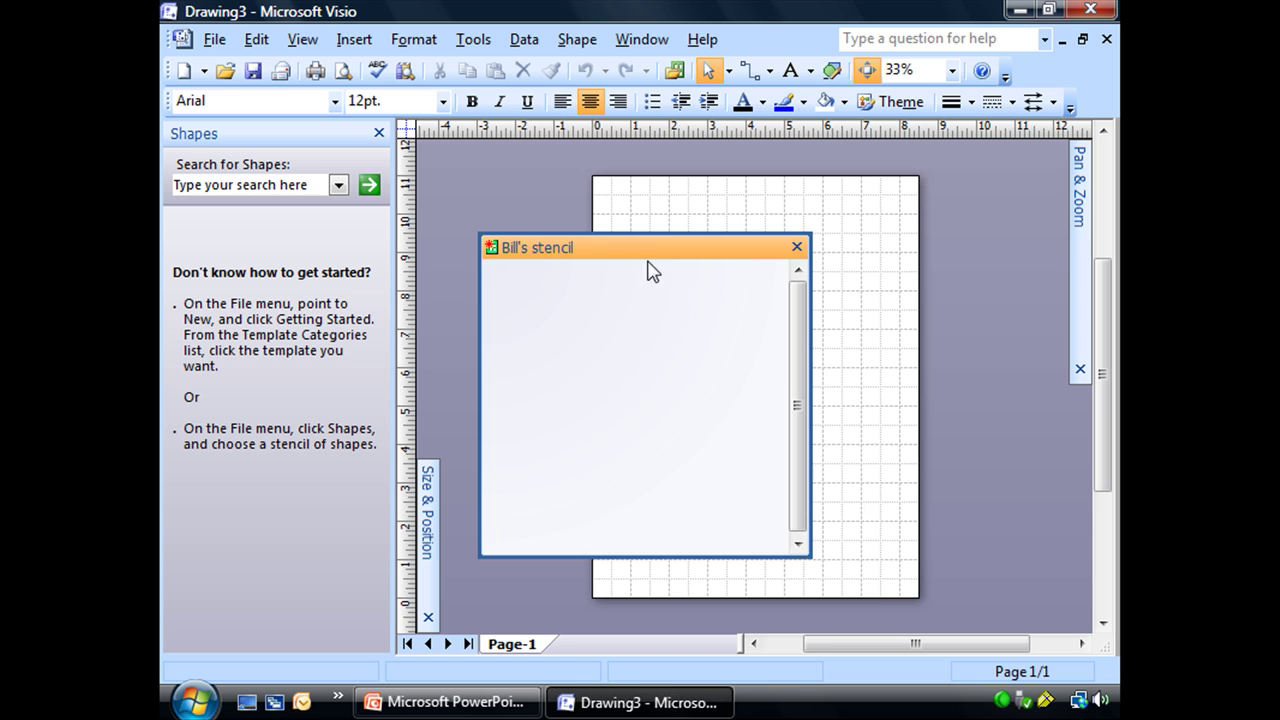
pyautogui.moveTo(654, 251)
pyautogui.mouseDown()
pyautogui.moveTo(711, 294)
pyautogui.moveTo(677, 237)
pyautogui.moveTo(555, 230)
pyautogui.moveTo(720, 257)
pyautogui.moveTo(937, 264)
pyautogui.moveTo(874, 266)
pyautogui.moveTo(942, 272)
pyautogui.moveTo(997, 343)
pyautogui.moveTo(1114, 236)
pyautogui.mouseUp()
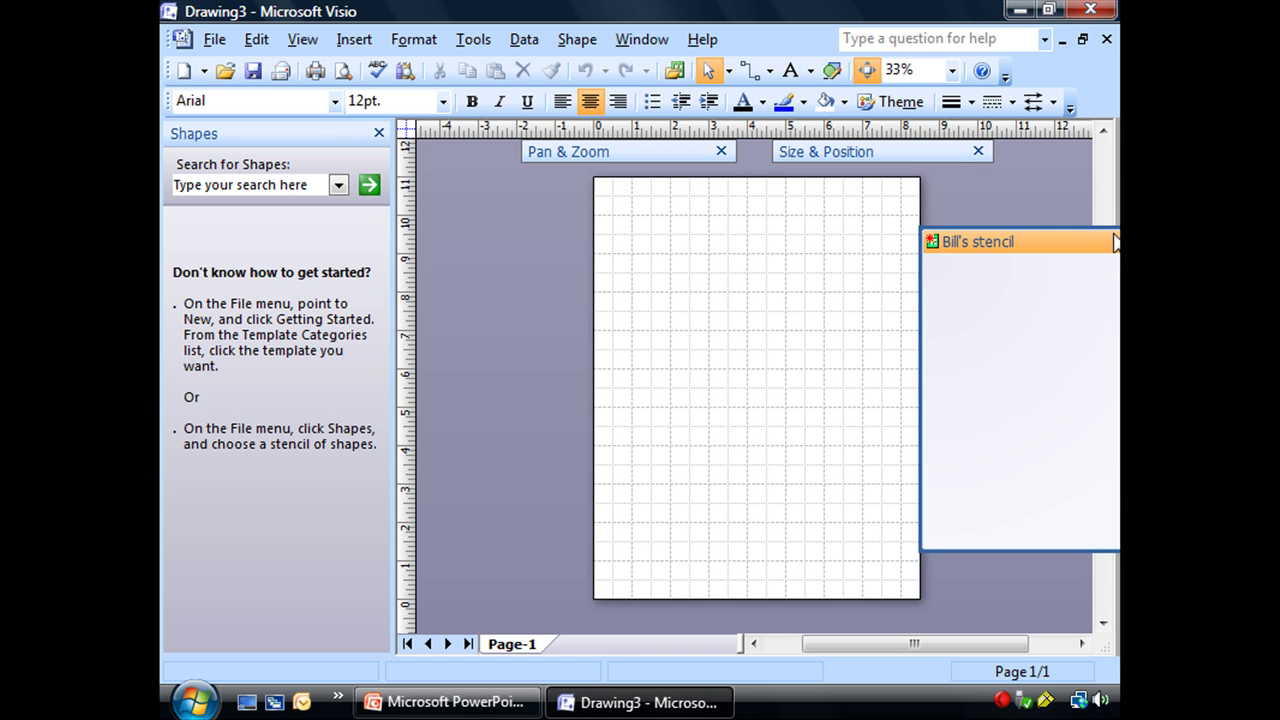
# Step: Dock Bill's stencil at the right, close the Shapes window, then float the stencil over the page
pyautogui.moveTo(993, 247); pyautogui.dragTo(1097, 243)
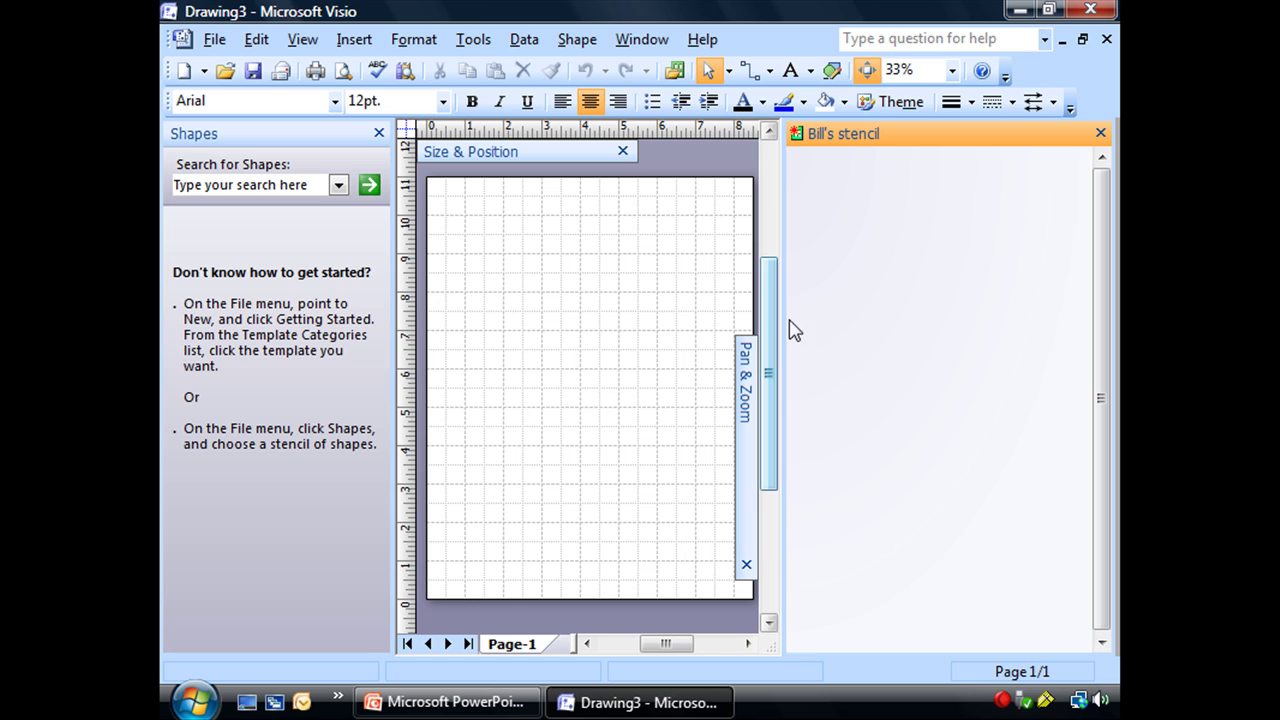
pyautogui.moveTo(784, 226); pyautogui.dragTo(886, 224)
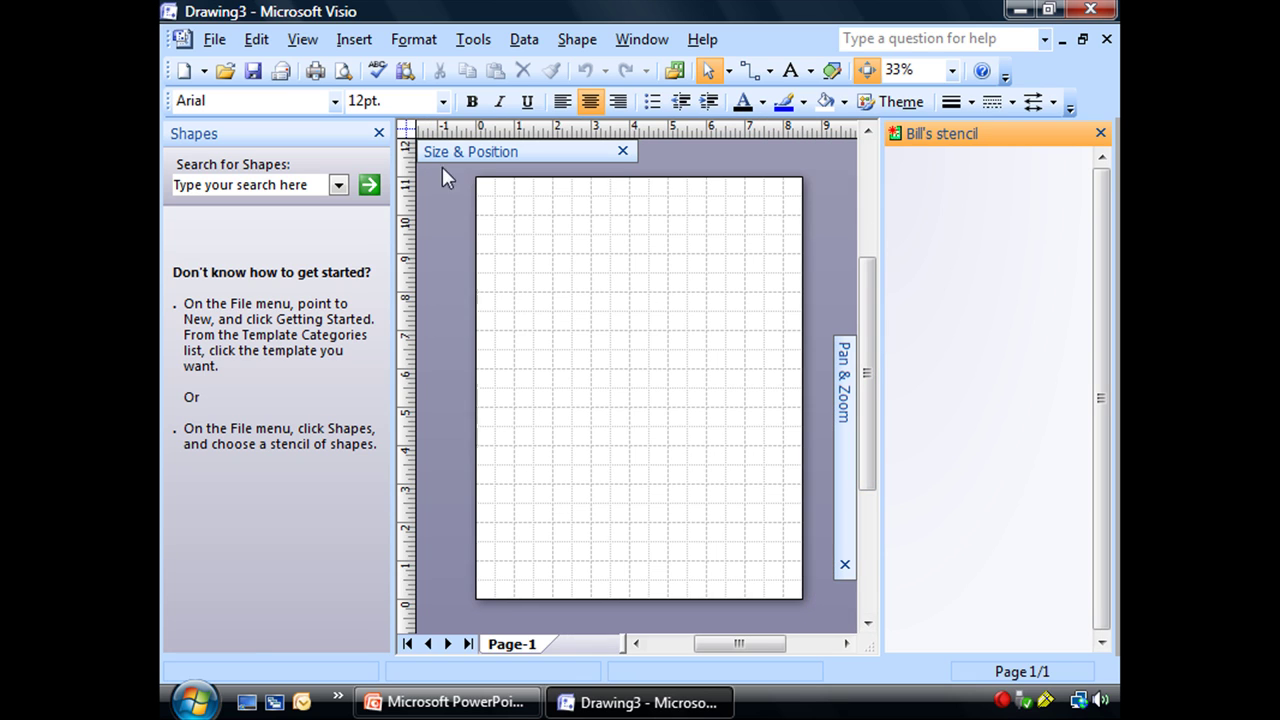
pyautogui.click(379, 135)
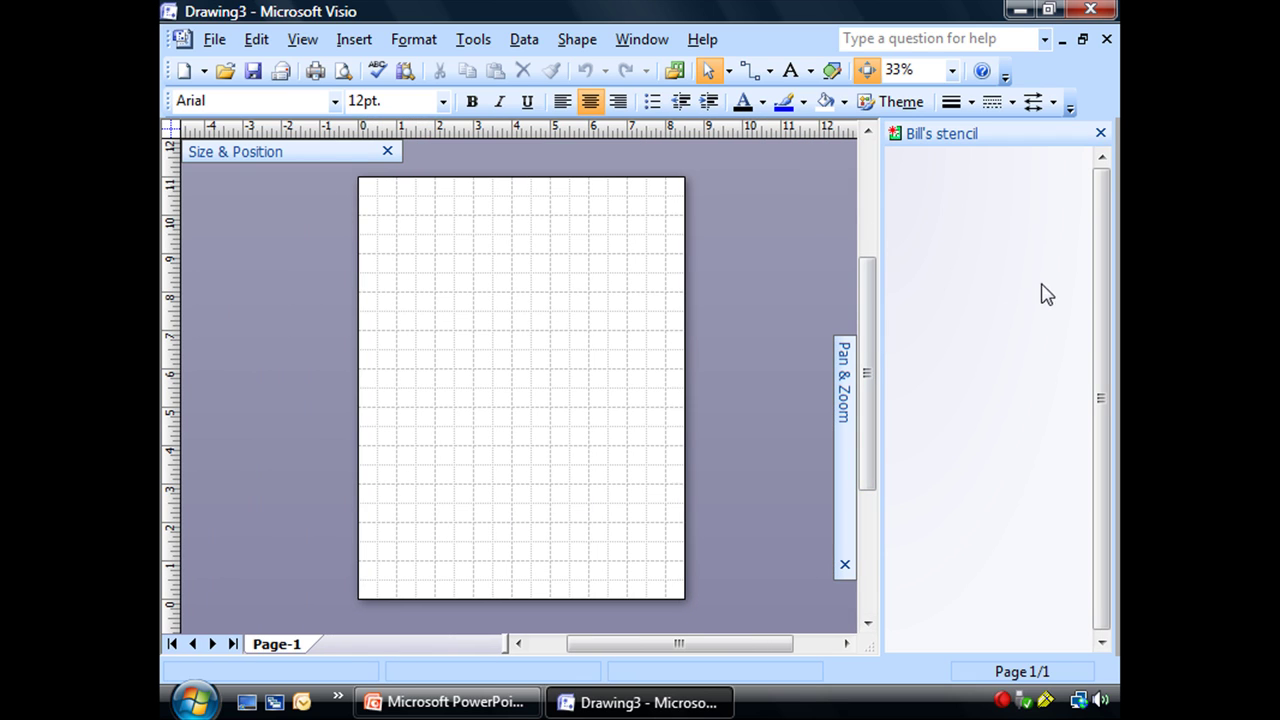
pyautogui.click(994, 134)
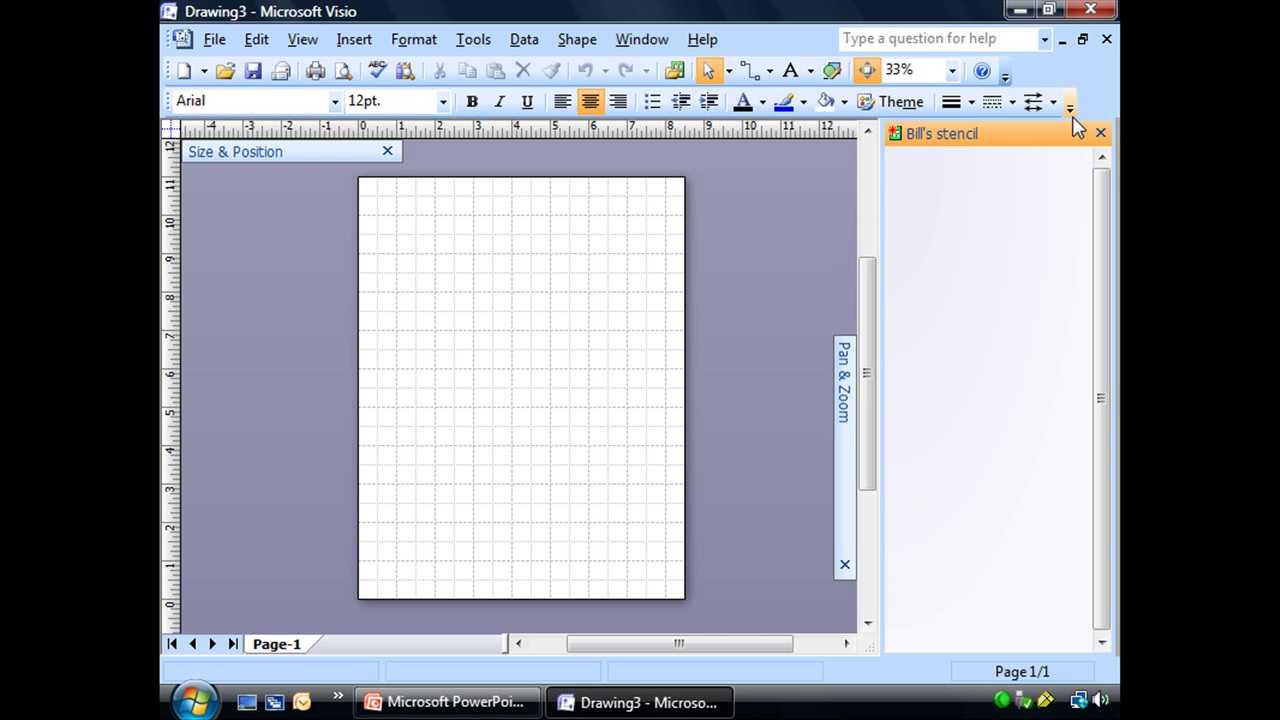
pyautogui.moveTo(1030, 133); pyautogui.dragTo(294, 343)
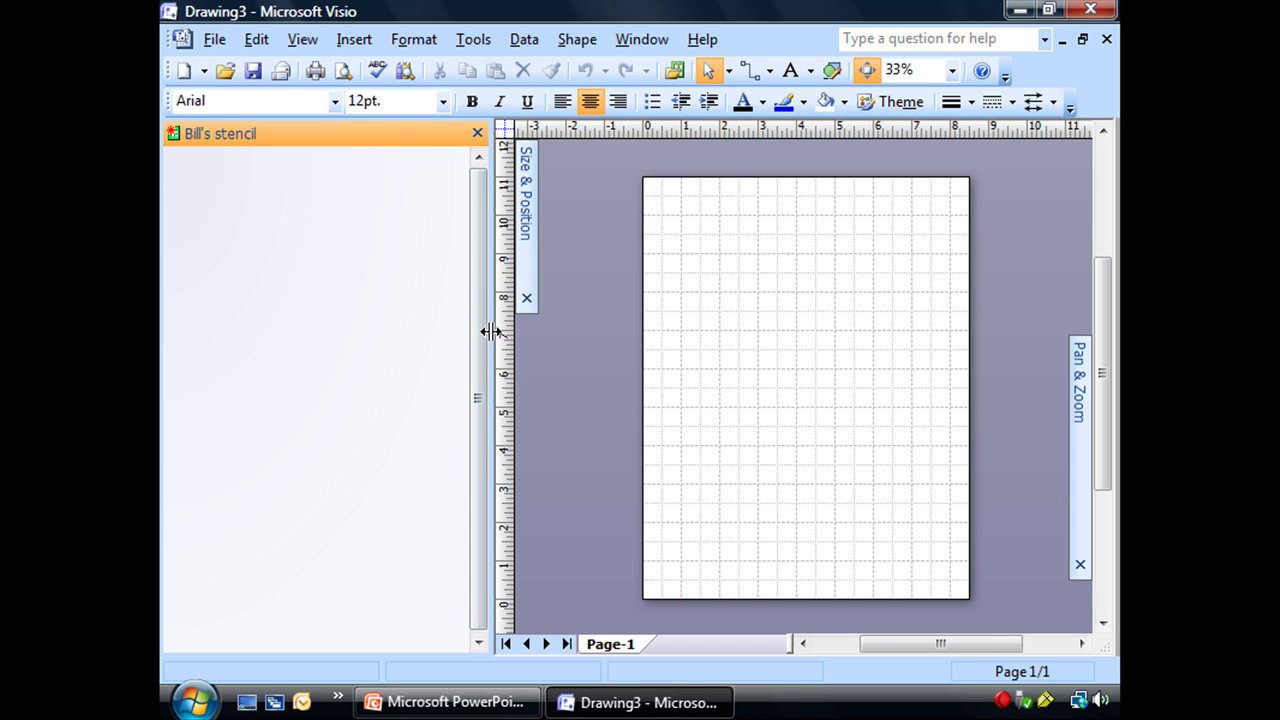
pyautogui.moveTo(348, 138); pyautogui.dragTo(822, 278)
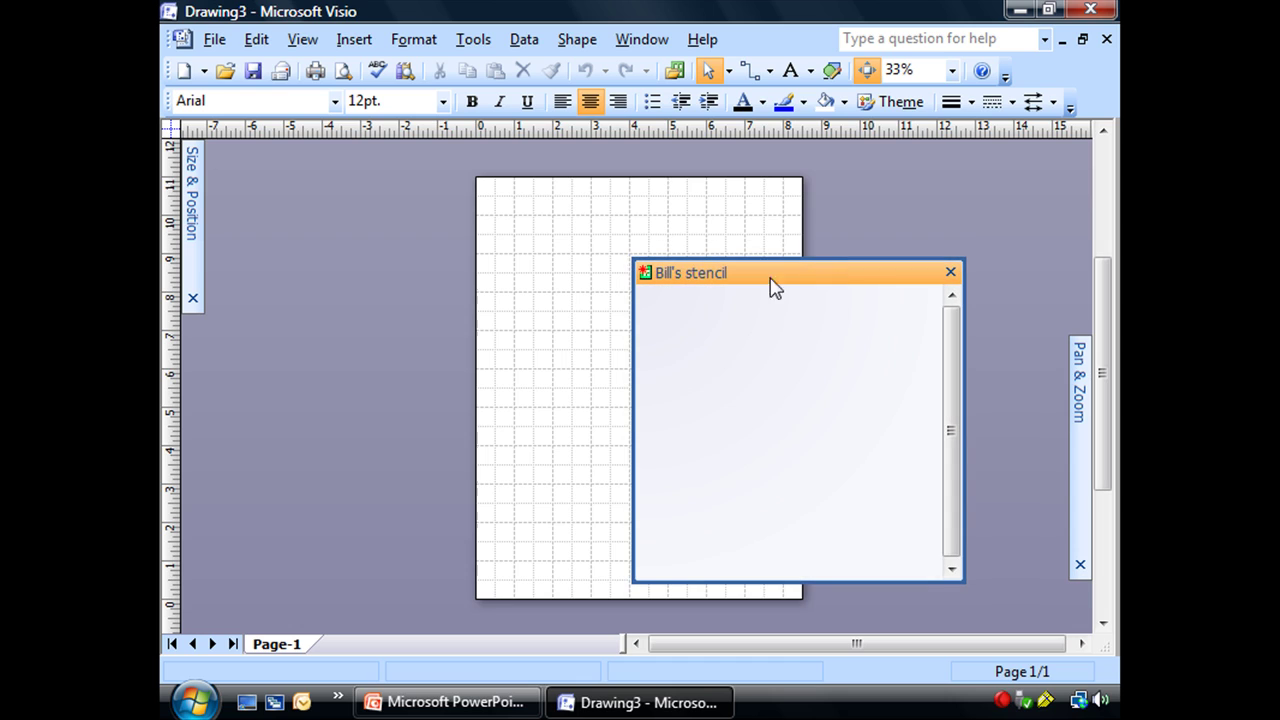
# Step: Reopen the Shapes window from View and dock Bill's stencil inside it
pyautogui.click(302, 40)
pyautogui.click(326, 67)
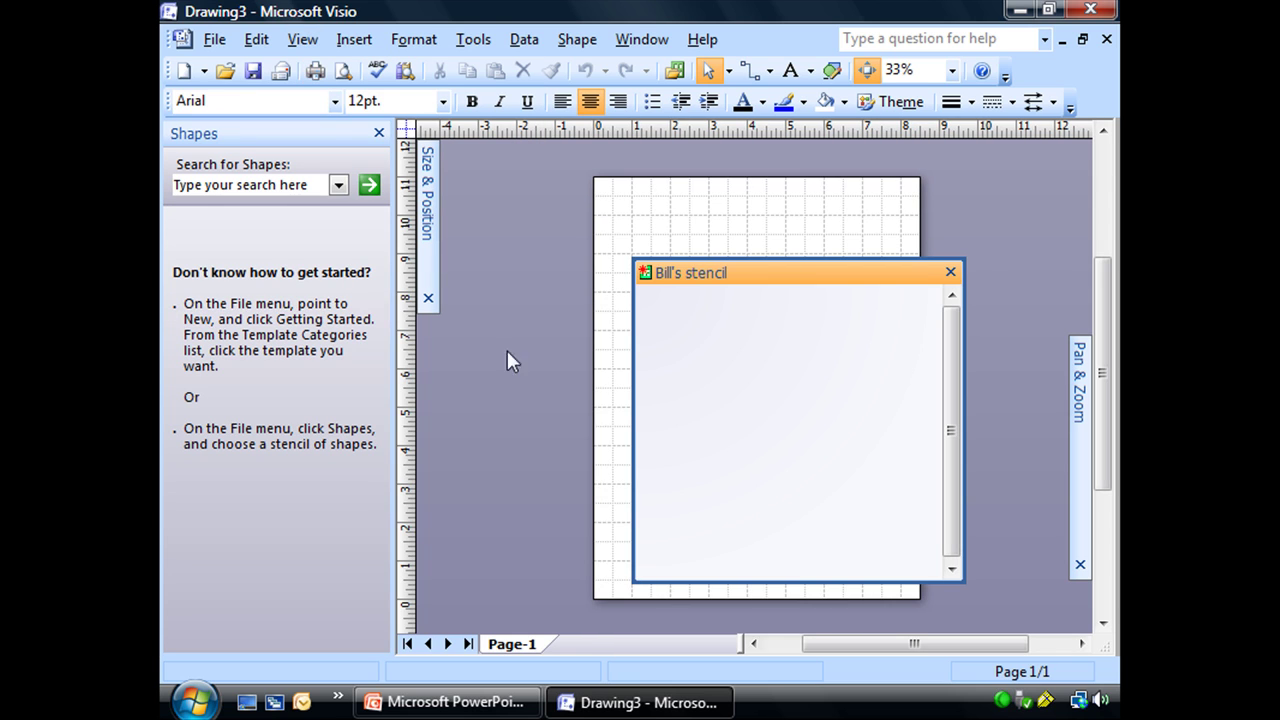
pyautogui.moveTo(760, 271); pyautogui.dragTo(166, 237)
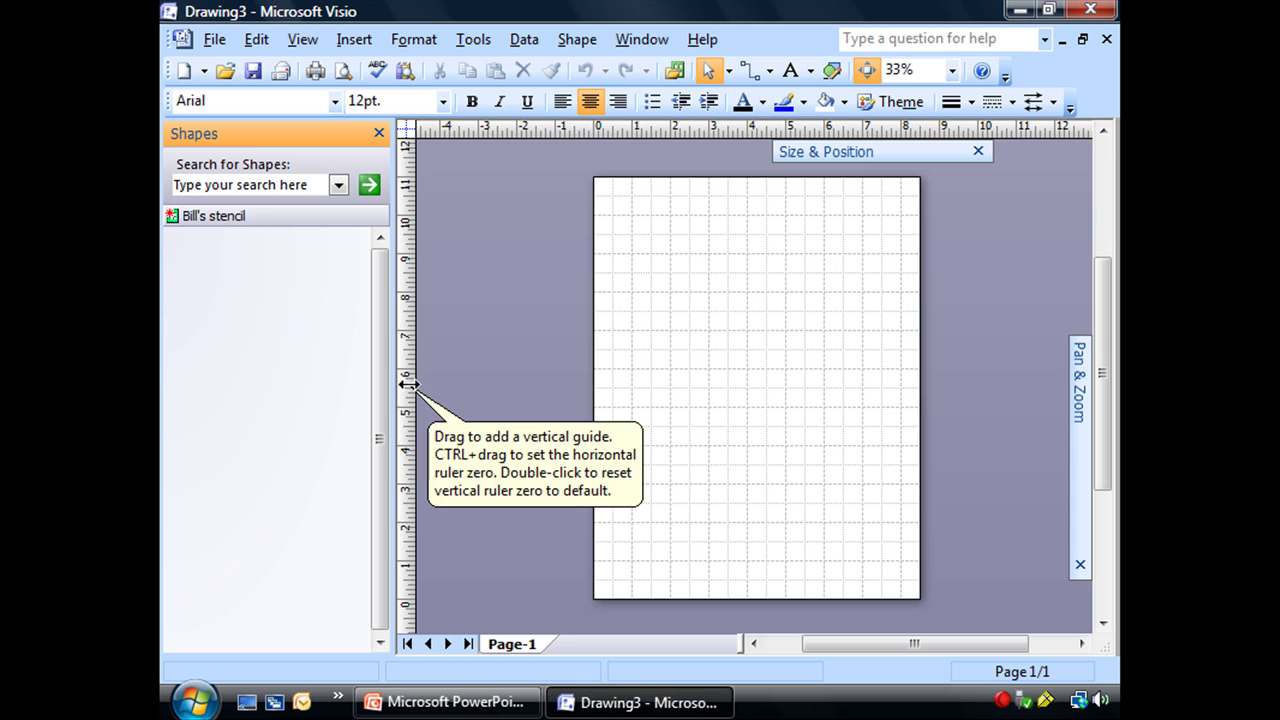
# Step: Expand the rolled-up Size & Position window and drag it beside the drawing's left edge
pyautogui.click(866, 160)
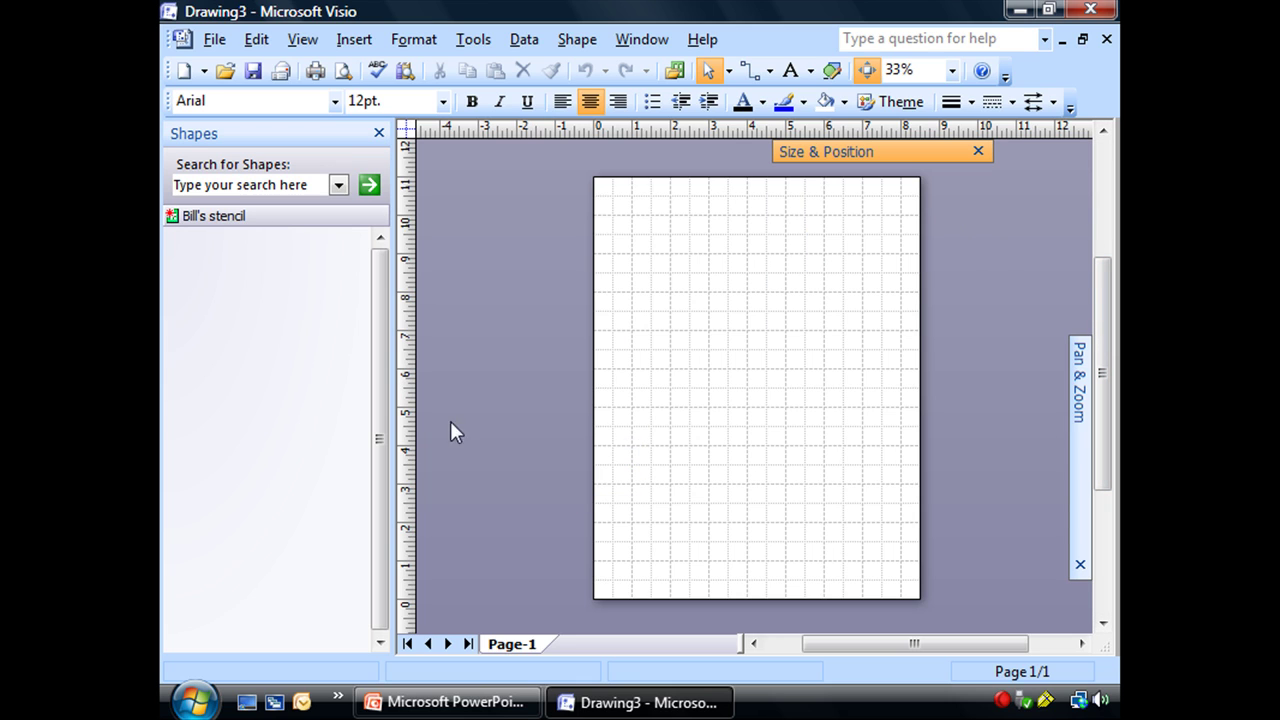
pyautogui.moveTo(857, 150)
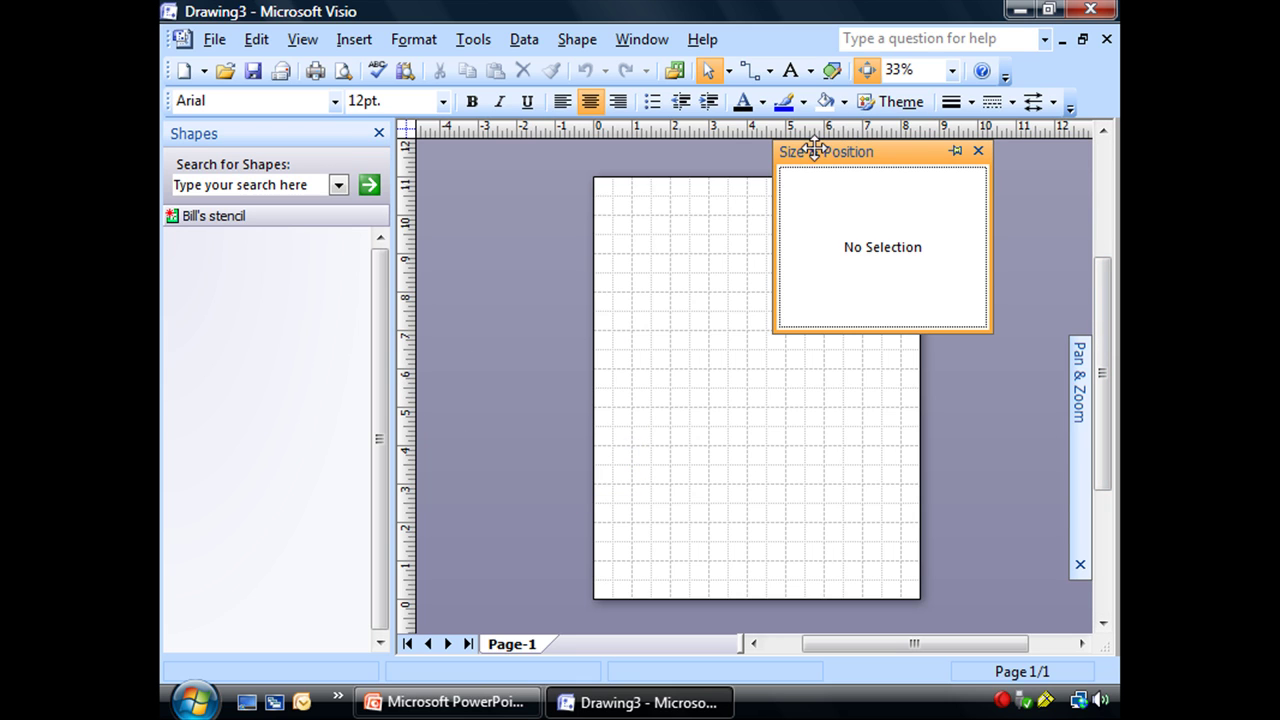
pyautogui.moveTo(818, 150); pyautogui.dragTo(456, 392)
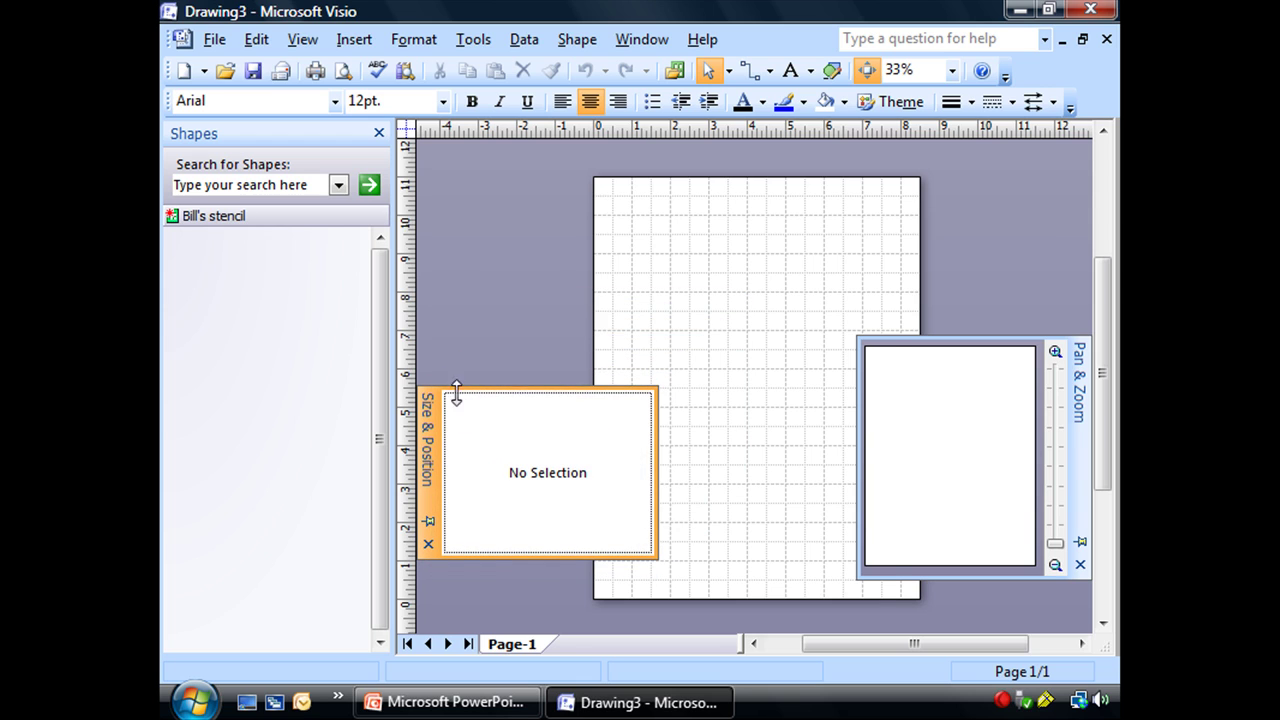
pyautogui.moveTo(424, 500)
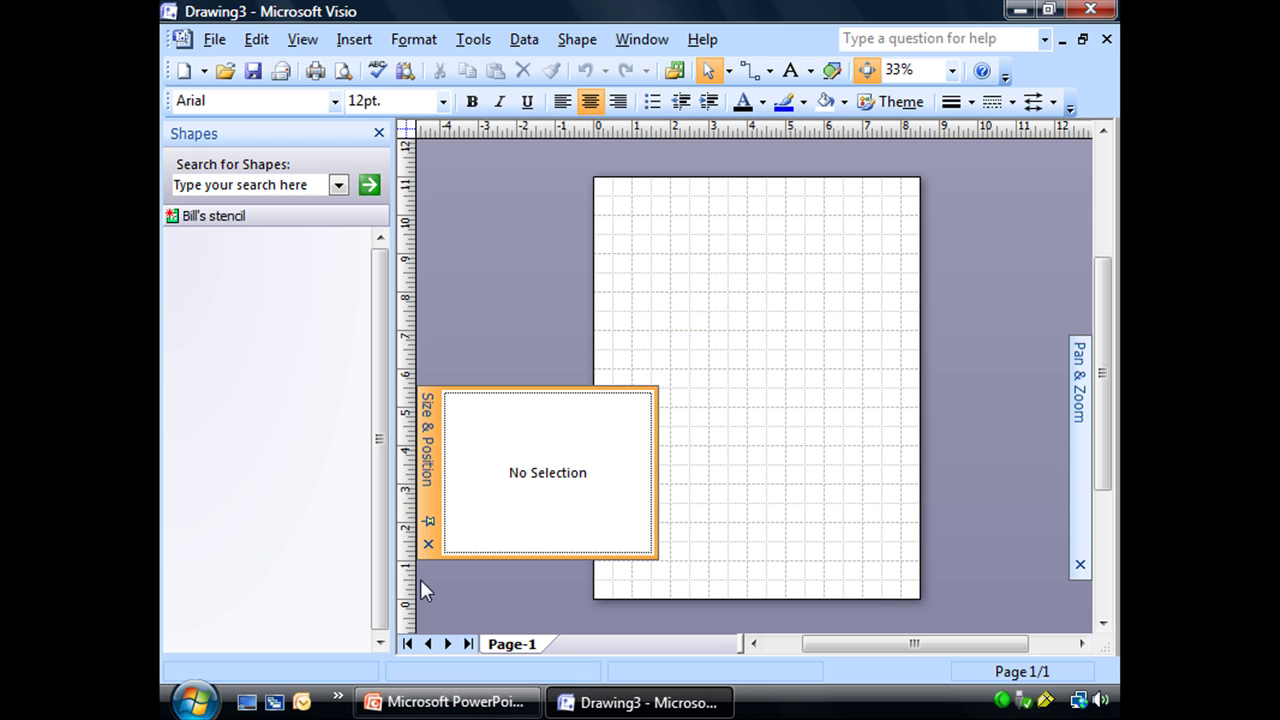